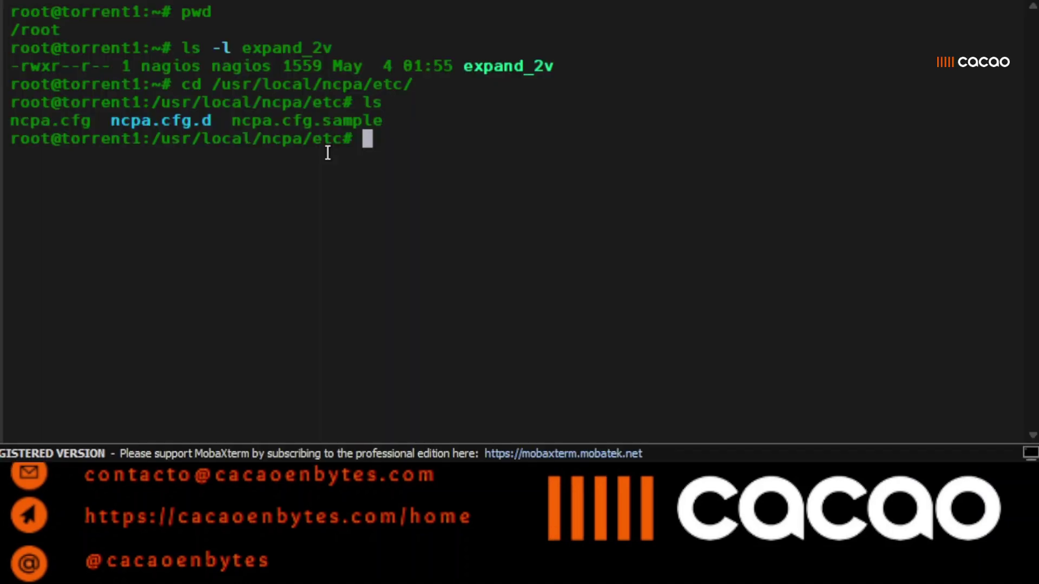
Step: Replace the mistyped 'cd' with a 'more ncpa.cfg' command to page the NCPA config file
{"action": "type", "text": "cd"}
{"action": "key", "text": "BackSpace"}
{"action": "key", "text": "BackSpace"}
{"action": "type", "text": "m"}
{"action": "type", "text": "ore n"}
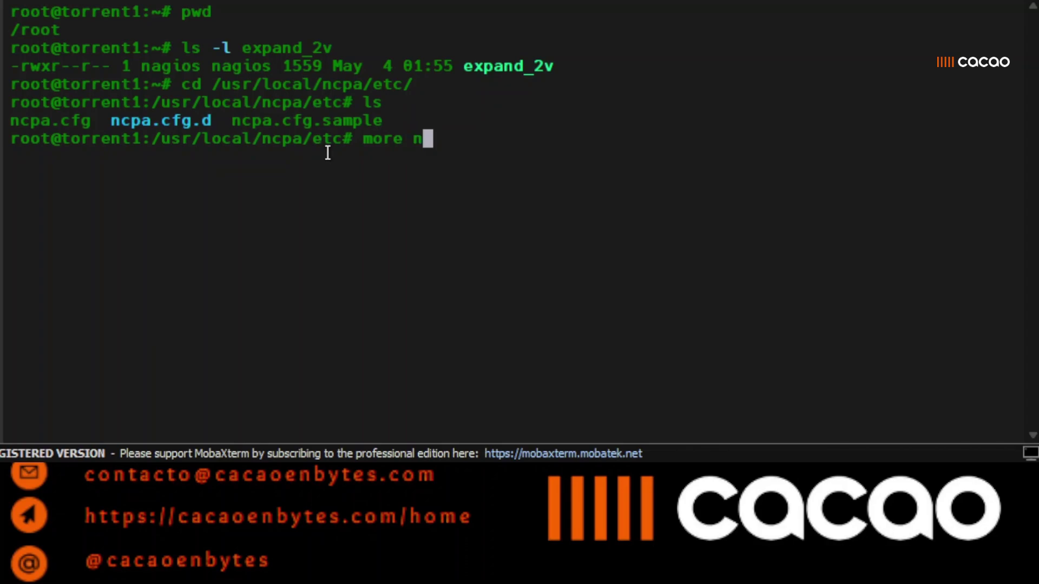
{"action": "type", "text": "c"}
{"action": "key", "text": "Tab"}
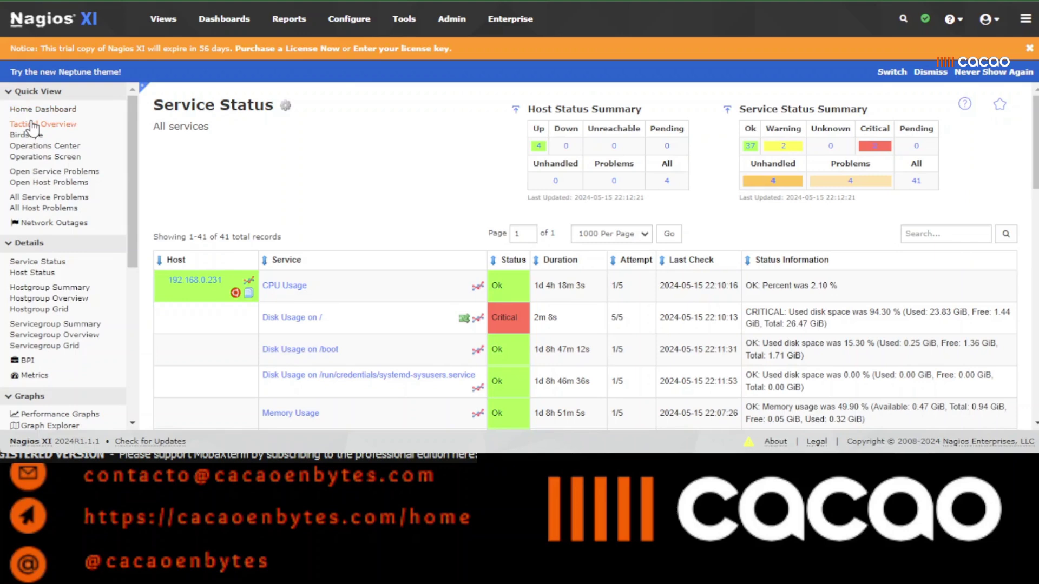
Step: Open the Commands list in Core Config Manager
{"action": "left_click", "coordinate": [349, 19]}
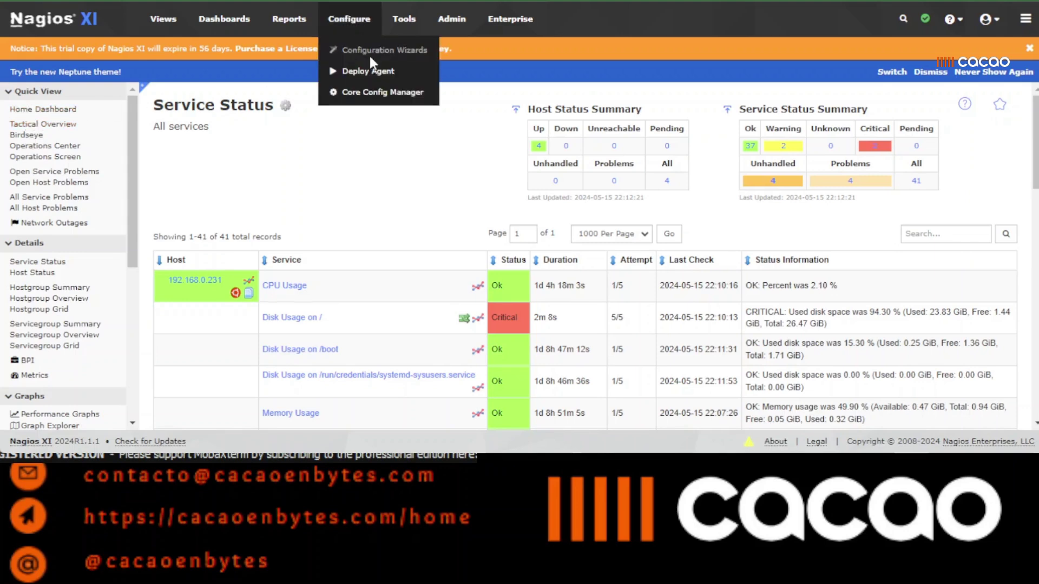
{"action": "left_click", "coordinate": [379, 92]}
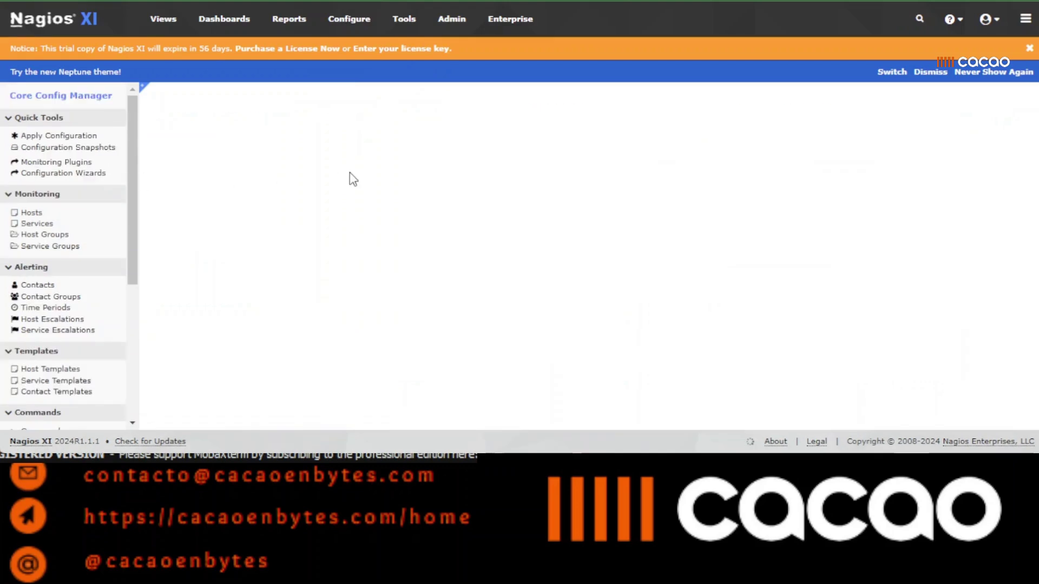
{"action": "scroll", "coordinate": [73, 132], "scroll_direction": "down", "scroll_amount": 1}
{"action": "scroll", "coordinate": [73, 138], "scroll_direction": "down", "scroll_amount": 4}
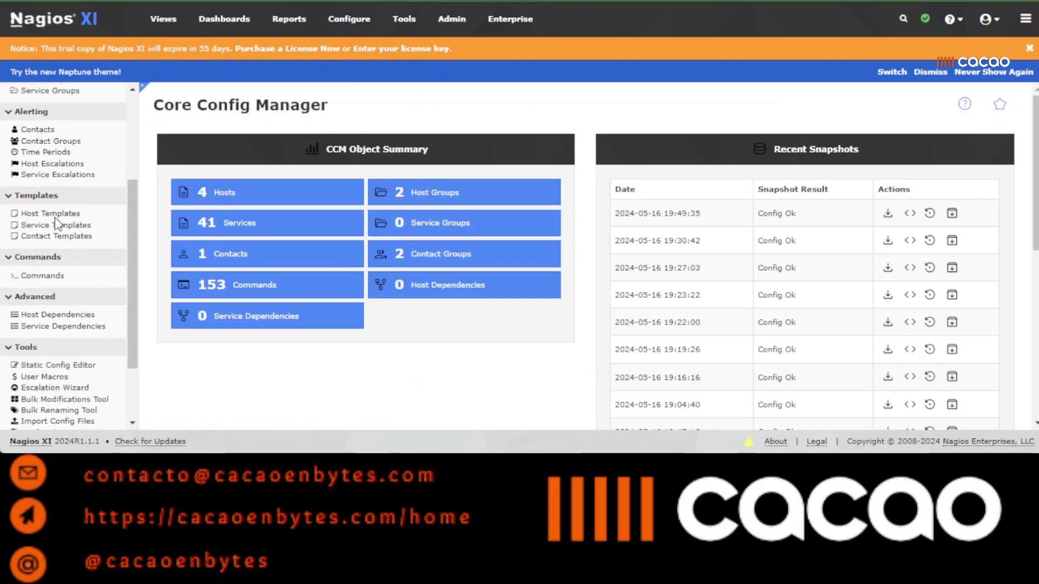
{"action": "left_click", "coordinate": [40, 276]}
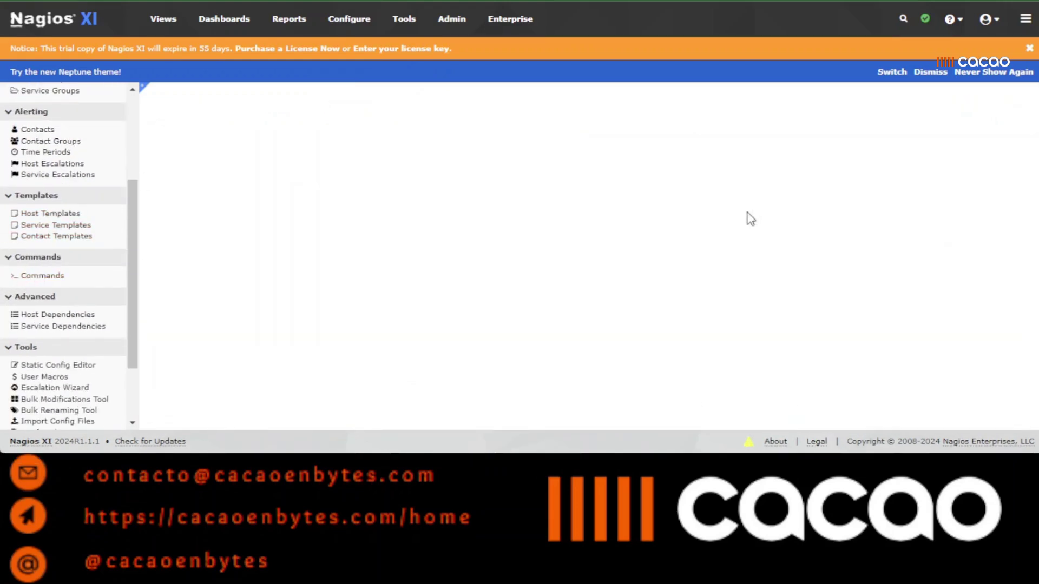
Step: Start a new command definition from the Commands list
{"action": "left_click", "coordinate": [822, 107]}
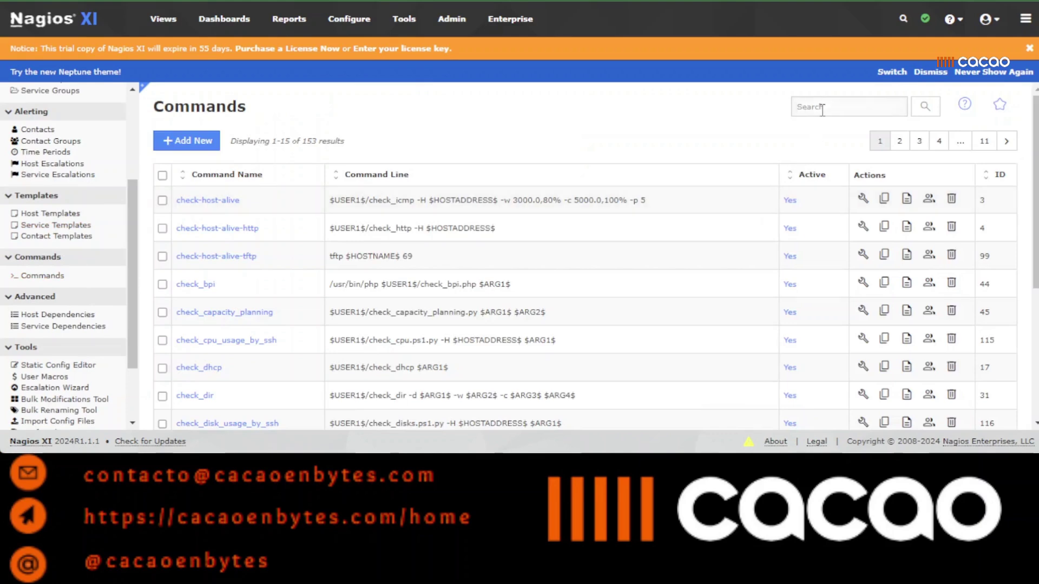
{"action": "scroll", "coordinate": [580, 151], "scroll_direction": "down", "scroll_amount": 4}
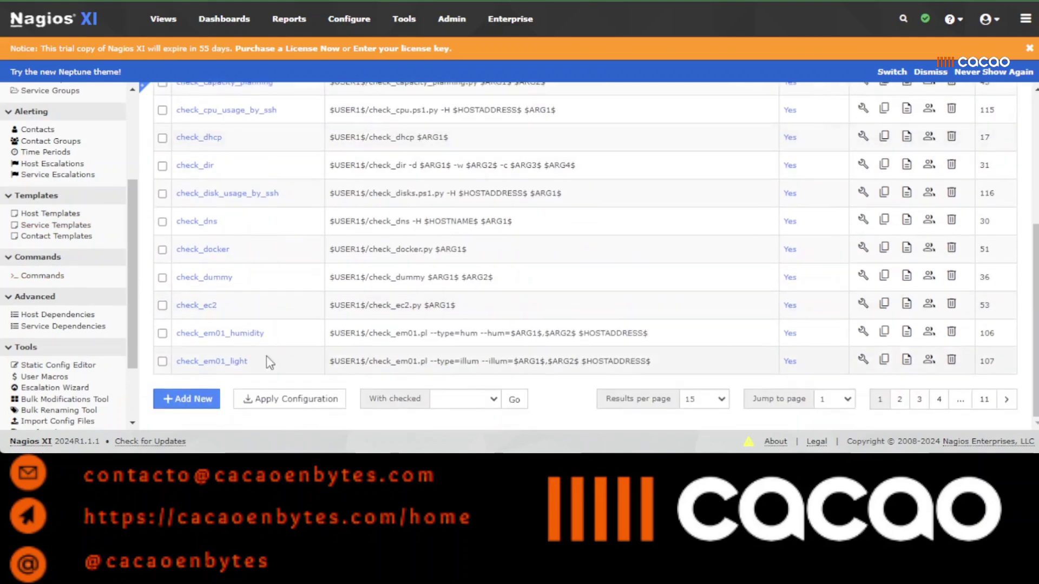
{"action": "scroll", "coordinate": [580, 270], "scroll_direction": "up", "scroll_amount": 4}
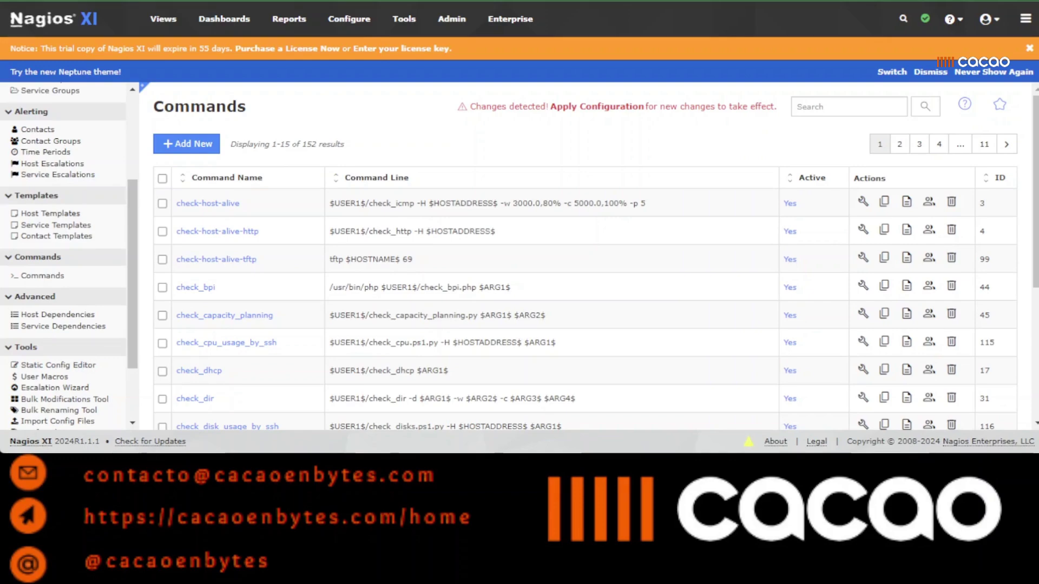
{"action": "scroll", "coordinate": [584, 270], "scroll_direction": "down", "scroll_amount": 5}
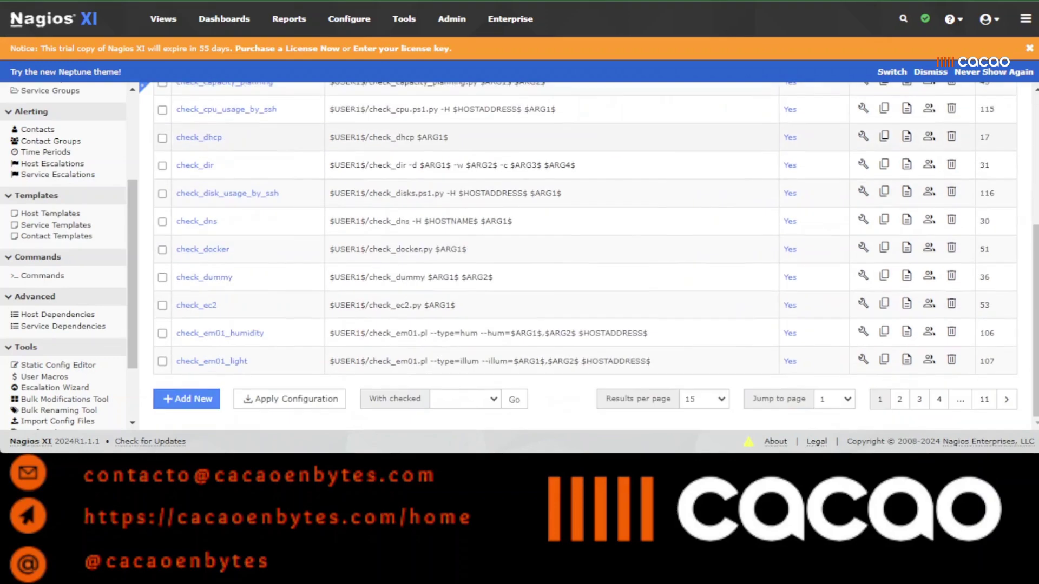
{"action": "scroll", "coordinate": [585, 270], "scroll_direction": "up", "scroll_amount": 5}
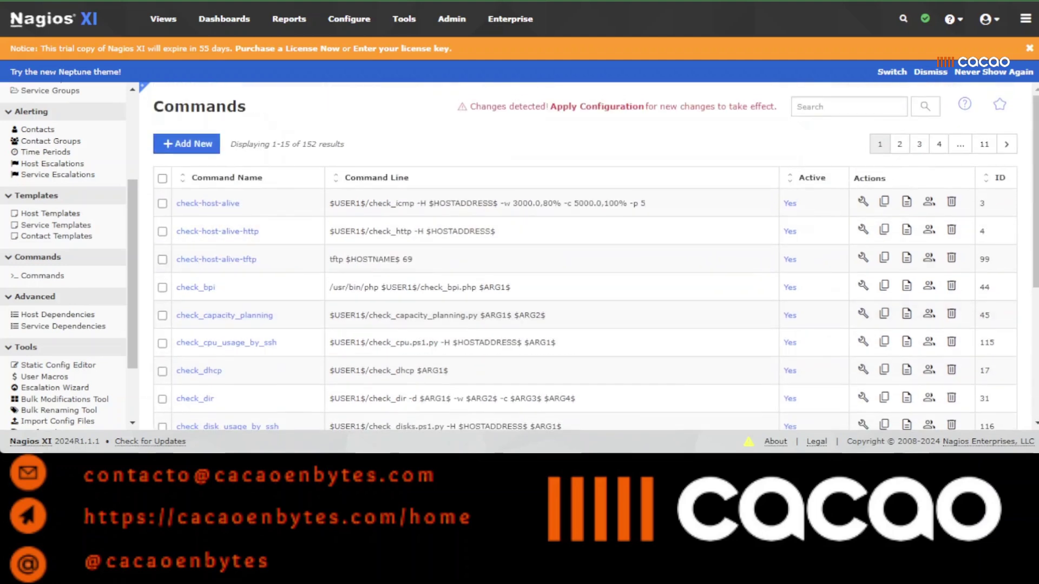
{"action": "left_click", "coordinate": [186, 144]}
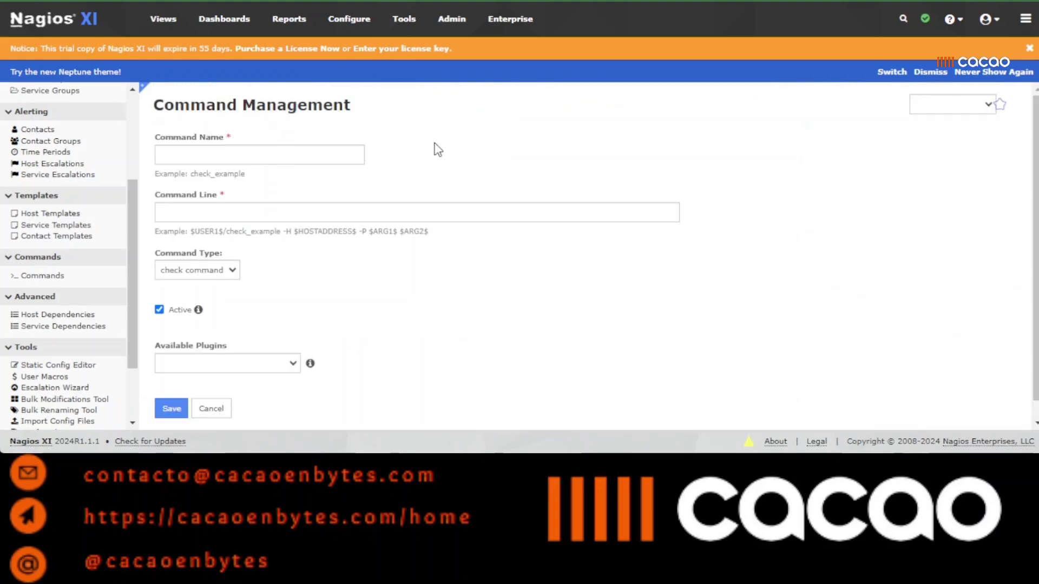
Step: Name the command check_ncpa_expand_lvm and paste the check_ncpa.py plugins/expand_lv2 command line
{"action": "left_click", "coordinate": [209, 156]}
{"action": "type", "text": "check_ncpa_expand_lvm"}
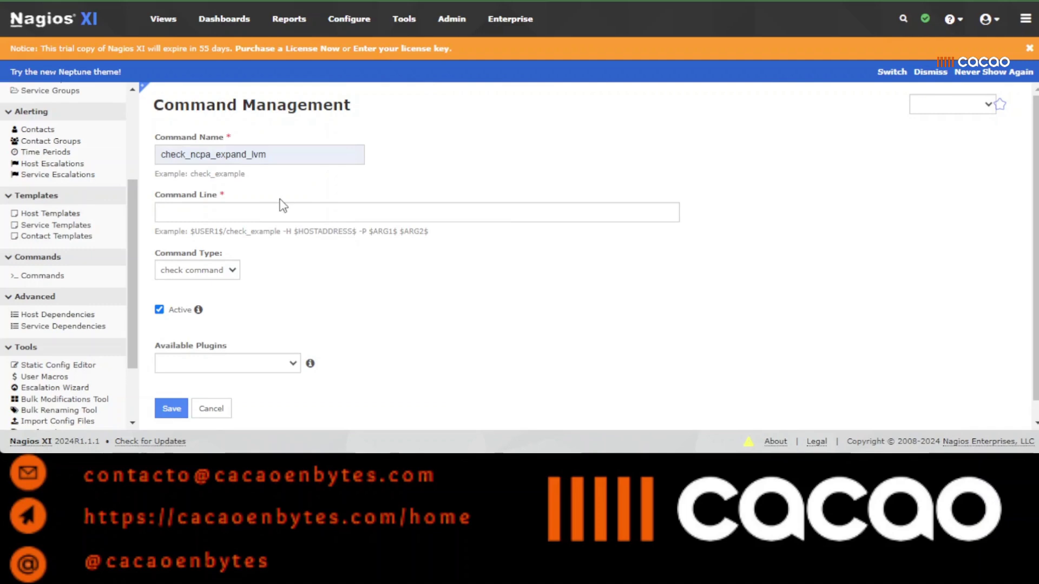
{"action": "left_click", "coordinate": [165, 218]}
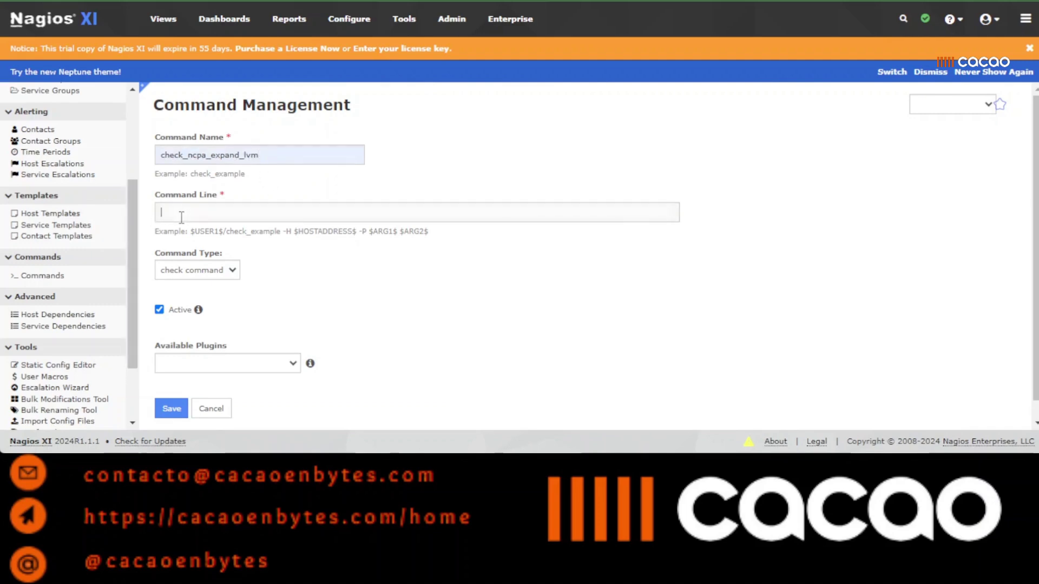
{"action": "key", "text": "ctrl+v"}
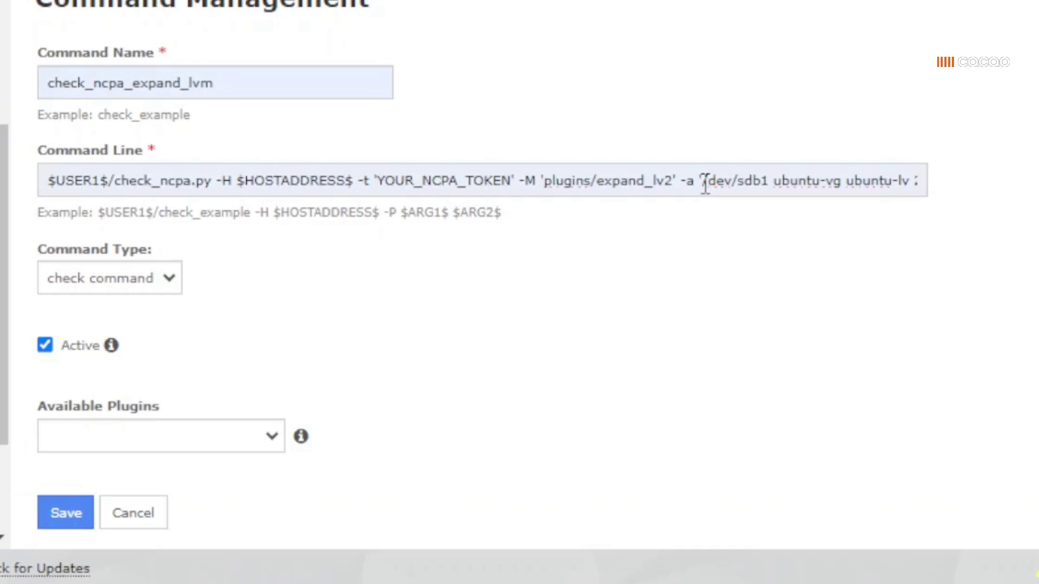
Step: Wrap the /dev/sdb1 argument in quotes within the command line
{"action": "left_click_drag", "start_coordinate": [705, 181], "coordinate": [995, 195]}
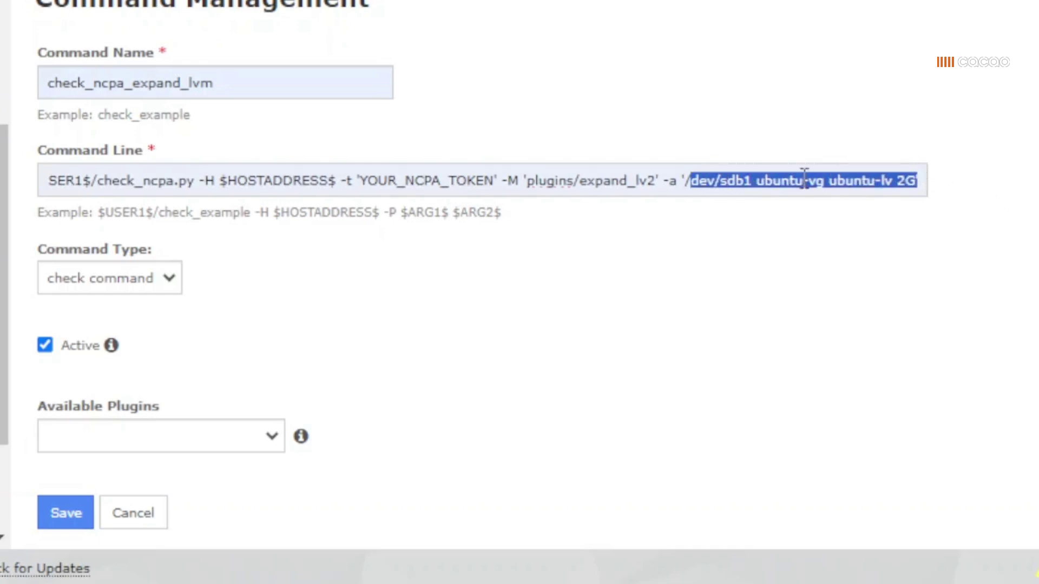
{"action": "left_click", "coordinate": [689, 180]}
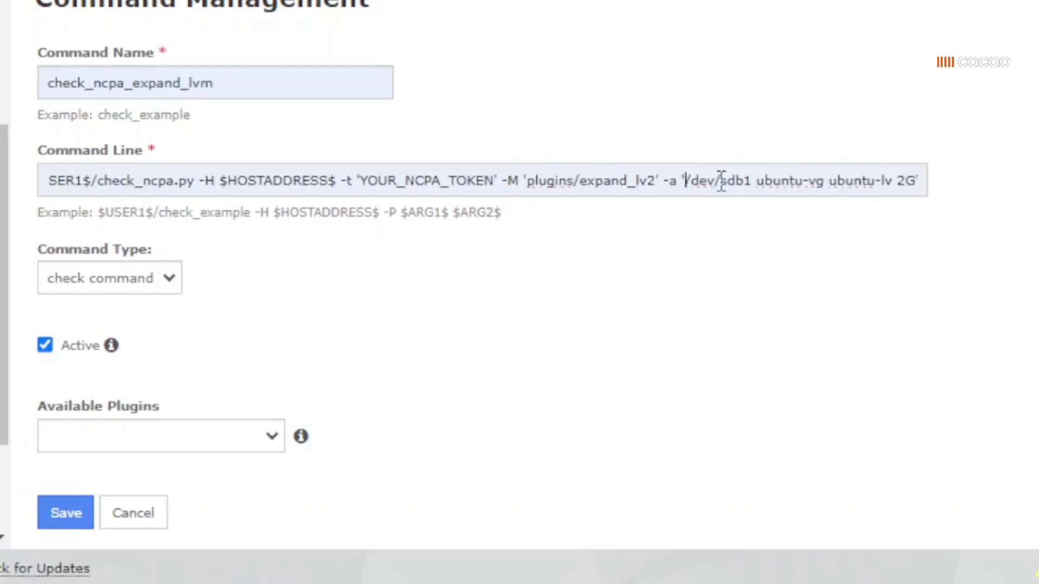
{"action": "type", "text": "\""}
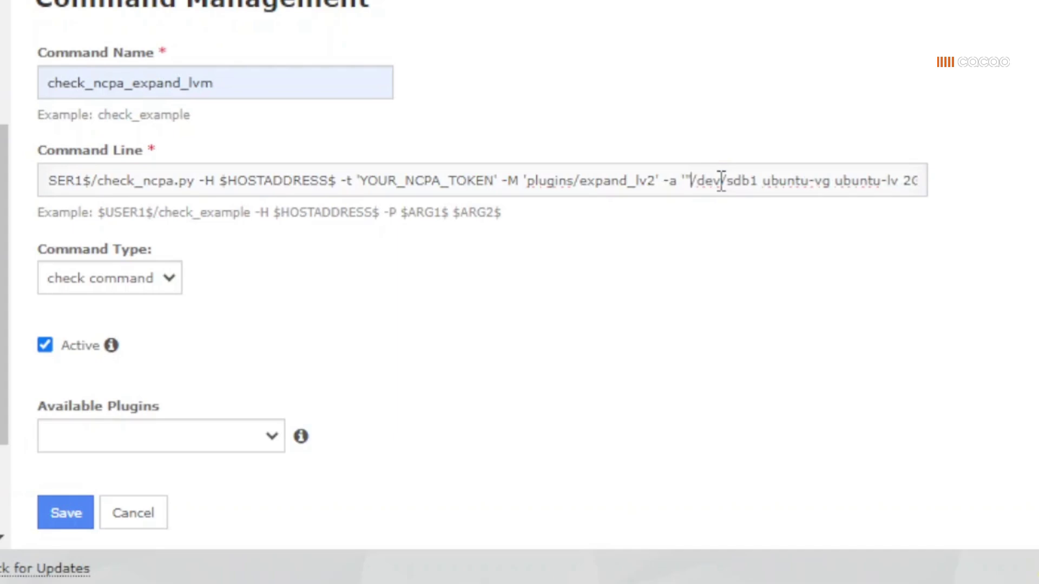
{"action": "key", "text": "Right"}
{"action": "key", "text": "Right"}
{"action": "key", "text": "Right"}
{"action": "key", "text": "Right"}
{"action": "key", "text": "Right"}
{"action": "key", "text": "Right"}
{"action": "key", "text": "Right"}
{"action": "key", "text": "Right"}
{"action": "key", "text": "Right"}
{"action": "type", "text": "'"}
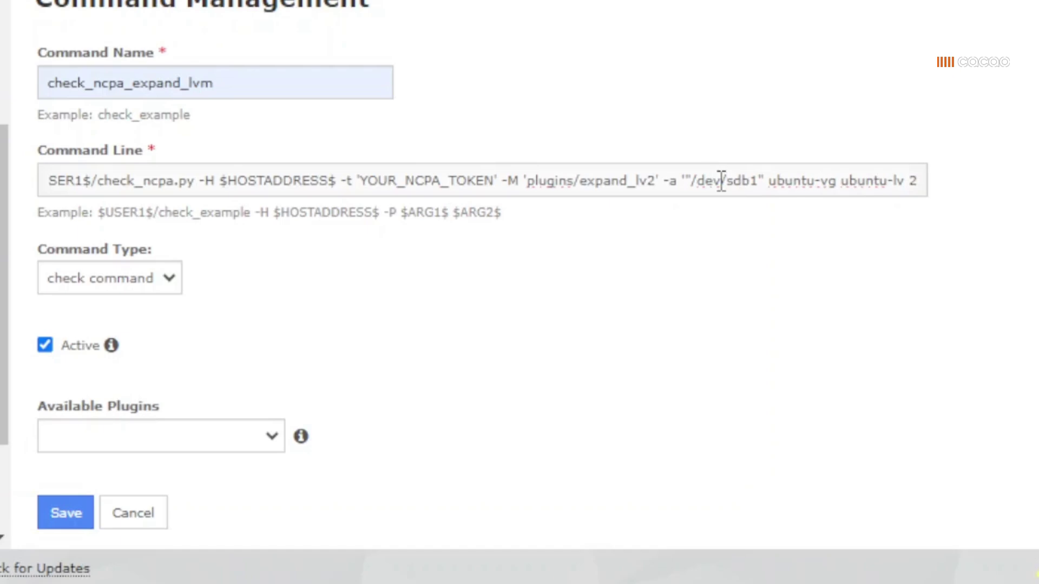
{"action": "key", "text": "Right"}
{"action": "key", "text": "Right"}
{"action": "key", "text": "Right"}
{"action": "key", "text": "Right"}
{"action": "key", "text": "Right"}
{"action": "key", "text": "Right"}
{"action": "key", "text": "Right"}
{"action": "key", "text": "Right"}
{"action": "key", "text": "Right"}
{"action": "key", "text": "Right"}
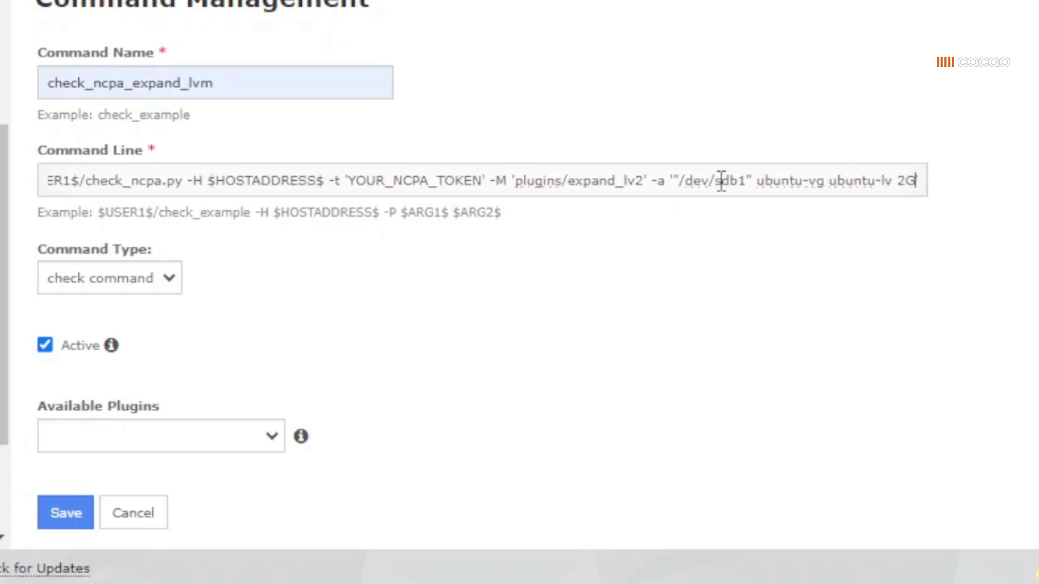
{"action": "key", "text": "Left"}
{"action": "key", "text": "Left"}
{"action": "key", "text": "Left"}
{"action": "key", "text": "Left"}
{"action": "key", "text": "Left"}
{"action": "key", "text": "Left"}
{"action": "key", "text": "Left"}
{"action": "key", "text": "Left"}
{"action": "key", "text": "Left"}
{"action": "key", "text": "Left"}
{"action": "key", "text": "Left"}
{"action": "key", "text": "Left"}
{"action": "key", "text": "Left"}
{"action": "key", "text": "Left"}
{"action": "key", "text": "Left"}
{"action": "key", "text": "Left"}
{"action": "key", "text": "Left"}
{"action": "key", "text": "Left"}
{"action": "key", "text": "Left"}
{"action": "key", "text": "Left"}
{"action": "key", "text": "Left"}
{"action": "key", "text": "Left"}
{"action": "key", "text": "Left"}
{"action": "key", "text": "Left"}
{"action": "key", "text": "Left"}
{"action": "key", "text": "Left"}
{"action": "key", "text": "Left"}
{"action": "key", "text": "Left"}
{"action": "key", "text": "Left"}
{"action": "key", "text": "Left"}
{"action": "key", "text": "Left"}
{"action": "key", "text": "Left"}
{"action": "key", "text": "Left"}
{"action": "key", "text": "Left"}
{"action": "key", "text": "Left"}
{"action": "key", "text": "Left"}
{"action": "key", "text": "Left"}
{"action": "key", "text": "Left"}
{"action": "key", "text": "Left"}
{"action": "key", "text": "Left"}
{"action": "key", "text": "Left"}
{"action": "key", "text": "Left"}
{"action": "key", "text": "Left"}
{"action": "key", "text": "Left"}
{"action": "key", "text": "Left"}
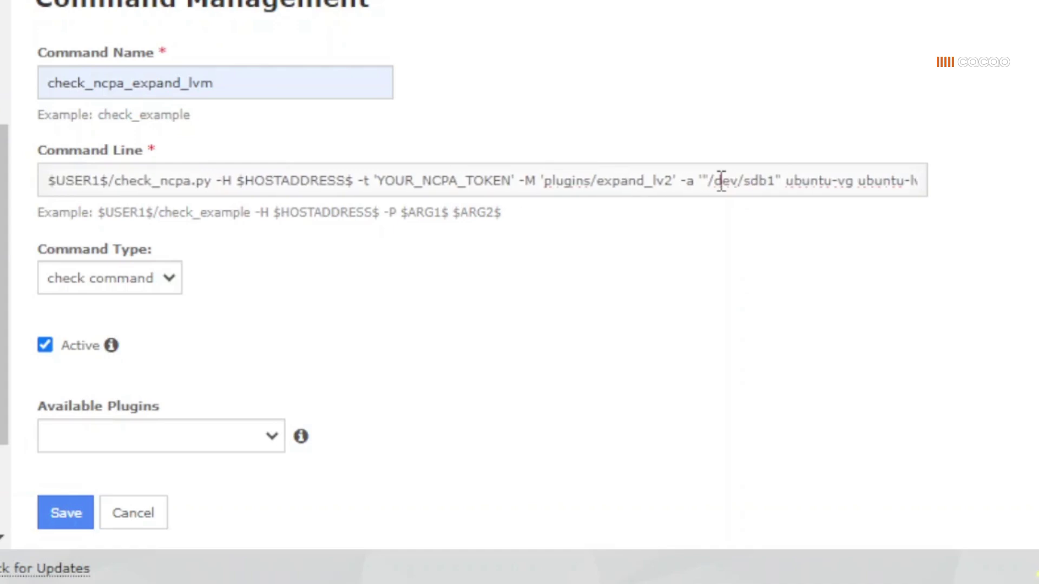
{"action": "key", "text": "Right"}
{"action": "key", "text": "Right"}
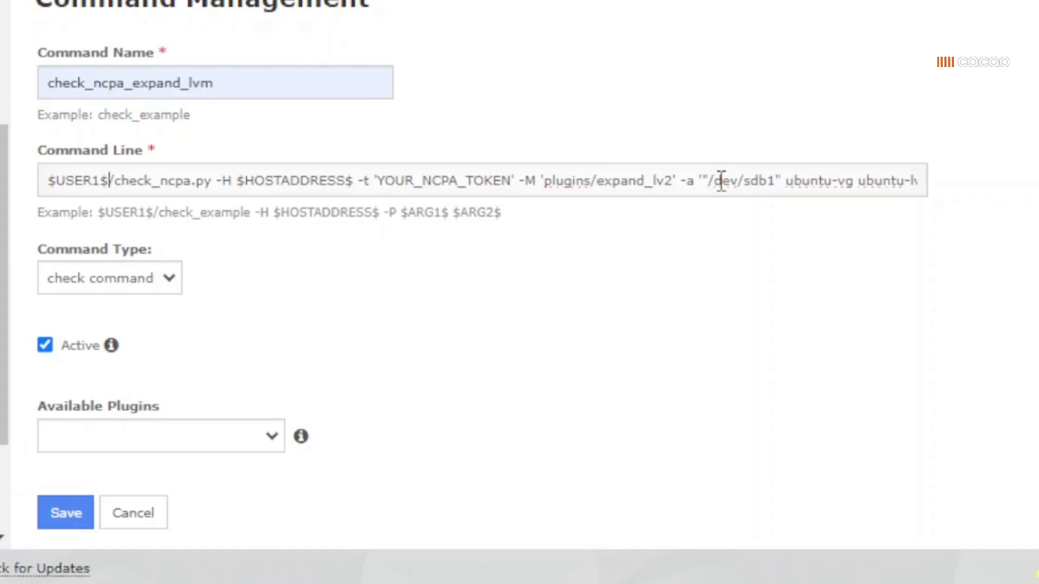
{"action": "key", "text": "Right"}
{"action": "key", "text": "Right"}
{"action": "key", "text": "Right"}
{"action": "key", "text": "Right"}
{"action": "key", "text": "Right"}
{"action": "key", "text": "Right"}
{"action": "key", "text": "Right"}
{"action": "key", "text": "Right"}
{"action": "key", "text": "Right"}
{"action": "key", "text": "Right"}
{"action": "key", "text": "Right"}
{"action": "key", "text": "Right"}
{"action": "key", "text": "Right"}
{"action": "key", "text": "Right"}
{"action": "key", "text": "Right"}
{"action": "key", "text": "Right"}
{"action": "key", "text": "Right"}
{"action": "key", "text": "Right"}
{"action": "key", "text": "Right"}
{"action": "key", "text": "Right"}
{"action": "key", "text": "Right"}
{"action": "key", "text": "Right"}
{"action": "key", "text": "Right"}
{"action": "key", "text": "Right"}
{"action": "key", "text": "Right"}
{"action": "key", "text": "Right"}
{"action": "key", "text": "Right"}
{"action": "key", "text": "Right"}
{"action": "key", "text": "Right"}
{"action": "key", "text": "Right"}
{"action": "key", "text": "Right"}
{"action": "key", "text": "Right"}
{"action": "key", "text": "Right"}
{"action": "key", "text": "Right"}
{"action": "key", "text": "Right"}
{"action": "key", "text": "Right"}
{"action": "key", "text": "Right"}
{"action": "key", "text": "Right"}
{"action": "key", "text": "Right"}
{"action": "key", "text": "Right"}
{"action": "key", "text": "BackSpace"}
{"action": "key", "text": "BackSpace"}
{"action": "key", "text": "BackSpace"}
{"action": "key", "text": "BackSpace"}
{"action": "key", "text": "BackSpace"}
{"action": "key", "text": "BackSpace"}
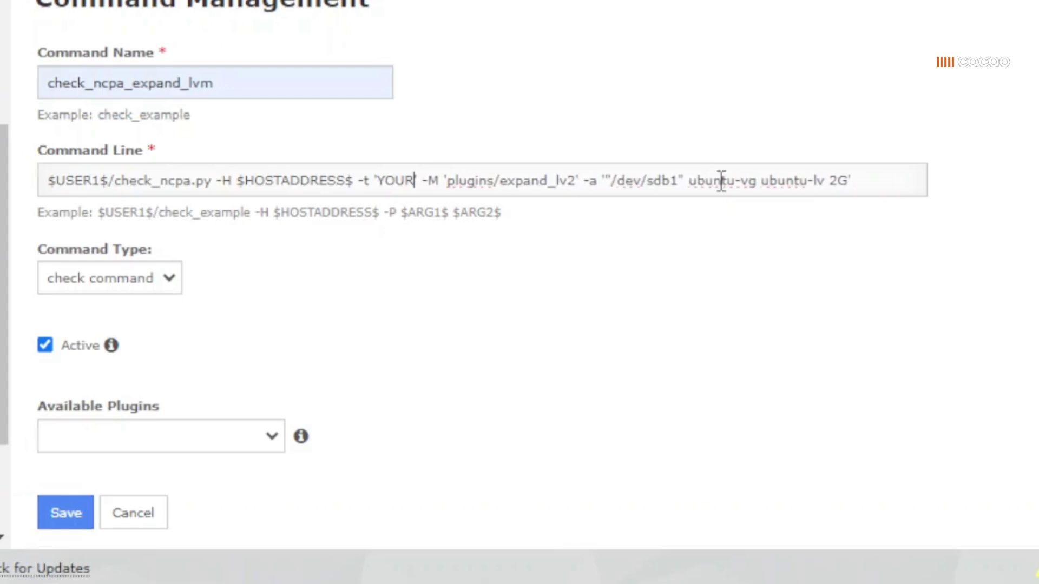
{"action": "key", "text": "BackSpace"}
{"action": "key", "text": "BackSpace"}
{"action": "key", "text": "BackSpace"}
{"action": "key", "text": "BackSpace"}
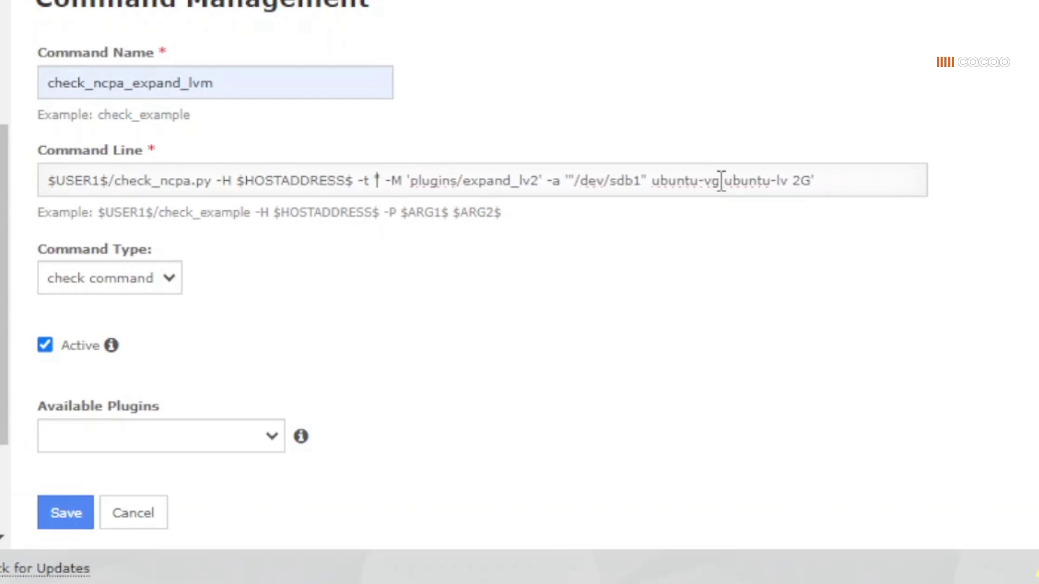
{"action": "type", "text": "ca"}
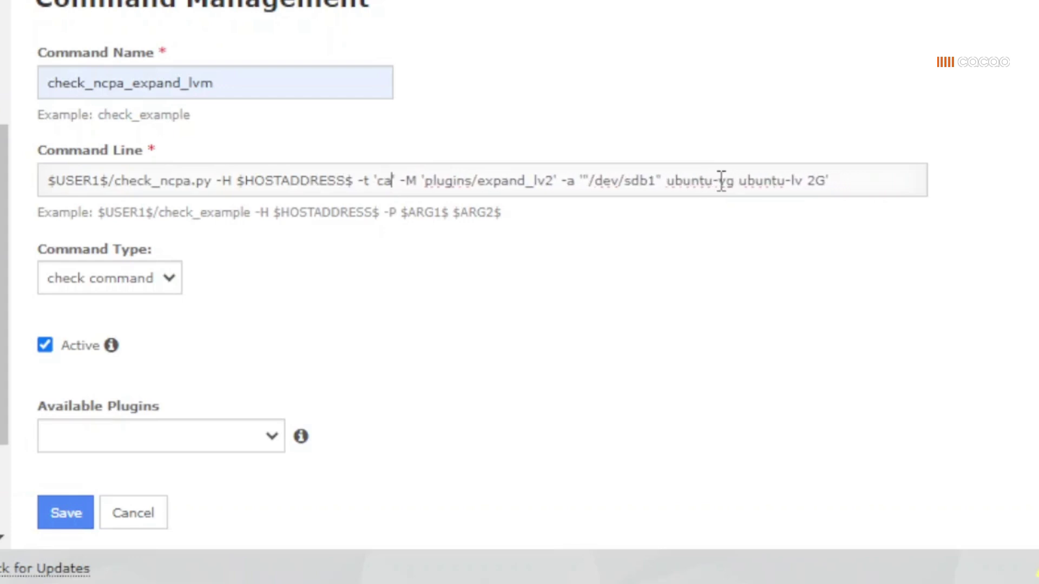
{"action": "type", "text": "cao"}
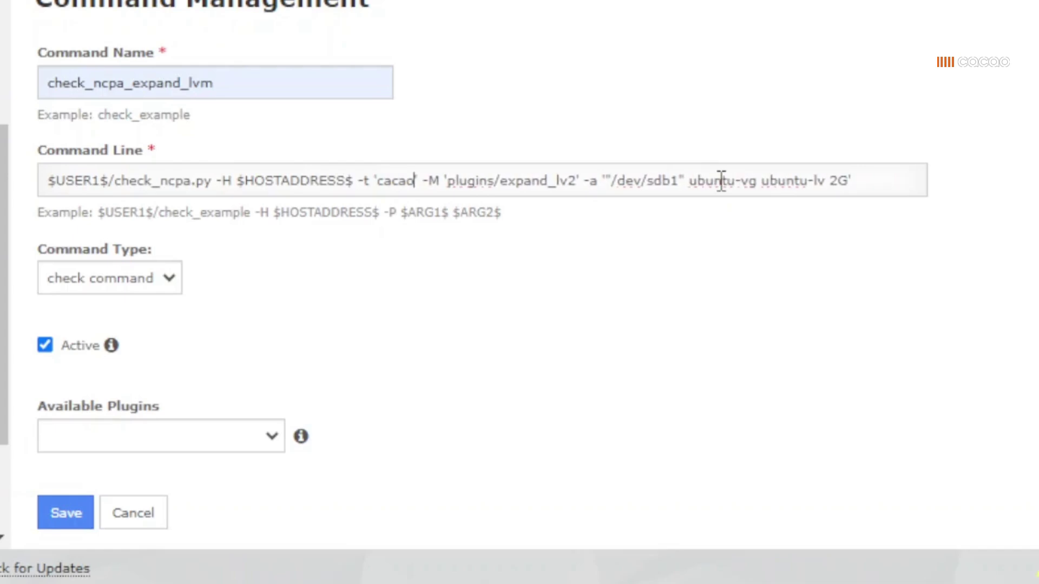
{"action": "type", "text": "enby"}
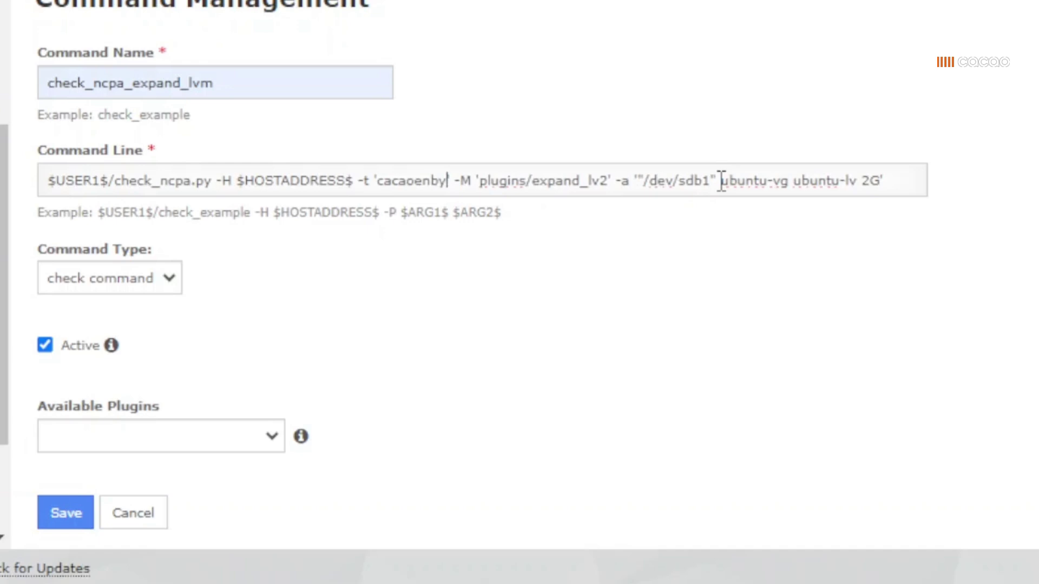
{"action": "type", "text": "tes"}
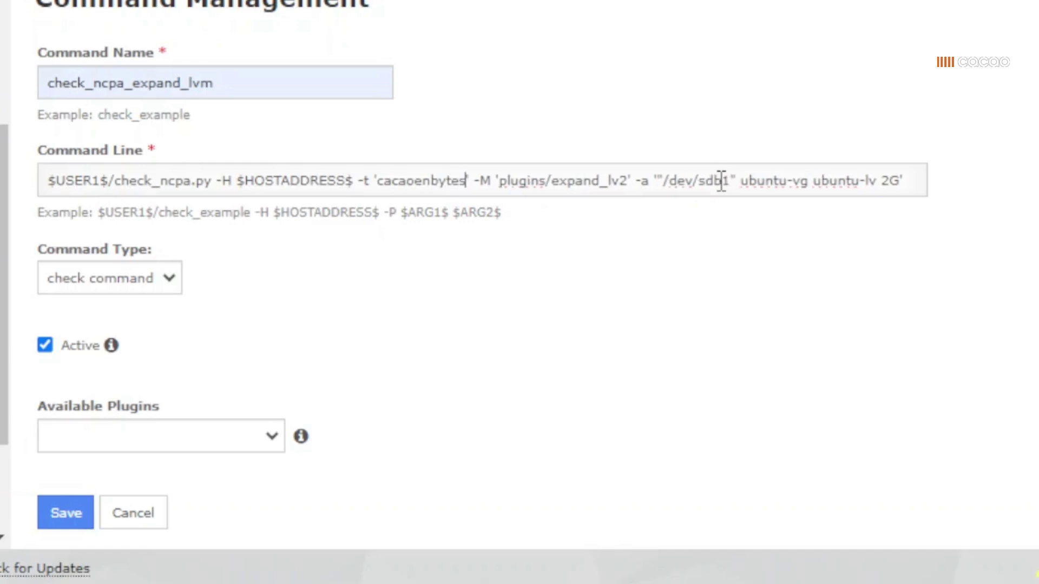
{"action": "key", "text": "Right"}
{"action": "key", "text": "Right"}
{"action": "key", "text": "Right"}
{"action": "key", "text": "Right"}
{"action": "key", "text": "Right"}
{"action": "key", "text": "Right"}
{"action": "key", "text": "Right"}
{"action": "key", "text": "ctrl+Right"}
{"action": "key", "text": "ctrl+Right"}
{"action": "key", "text": "ctrl+Right"}
{"action": "key", "text": "ctrl+Right"}
{"action": "key", "text": "ctrl+Right"}
{"action": "key", "text": "Right"}
{"action": "key", "text": "Right"}
{"action": "key", "text": "Right"}
{"action": "key", "text": "Right"}
{"action": "key", "text": "Right"}
{"action": "key", "text": "Right"}
{"action": "key", "text": "Right"}
{"action": "key", "text": "Right"}
{"action": "key", "text": "Right"}
{"action": "key", "text": "Right"}
{"action": "key", "text": "Right"}
{"action": "key", "text": "Right"}
{"action": "key", "text": "ctrl+Right"}
{"action": "key", "text": "ctrl+Right"}
{"action": "key", "text": "ctrl+Right"}
{"action": "key", "text": "Tab"}
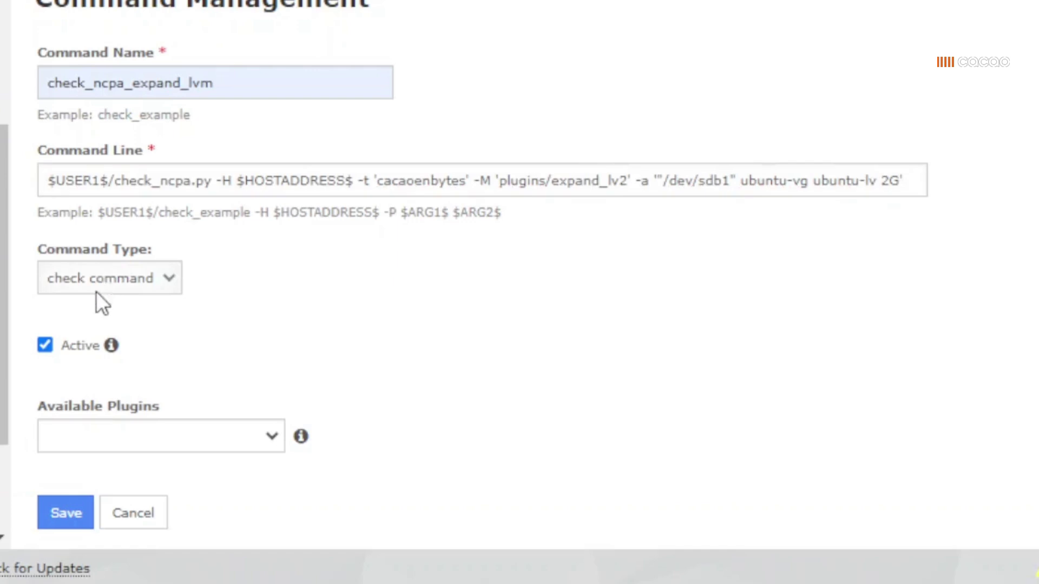
Step: Set check_ncpa_expand_lvm's command type to misc command and save it
{"action": "key", "text": "Down"}
{"action": "scroll", "coordinate": [334, 320], "scroll_direction": "down", "scroll_amount": 1}
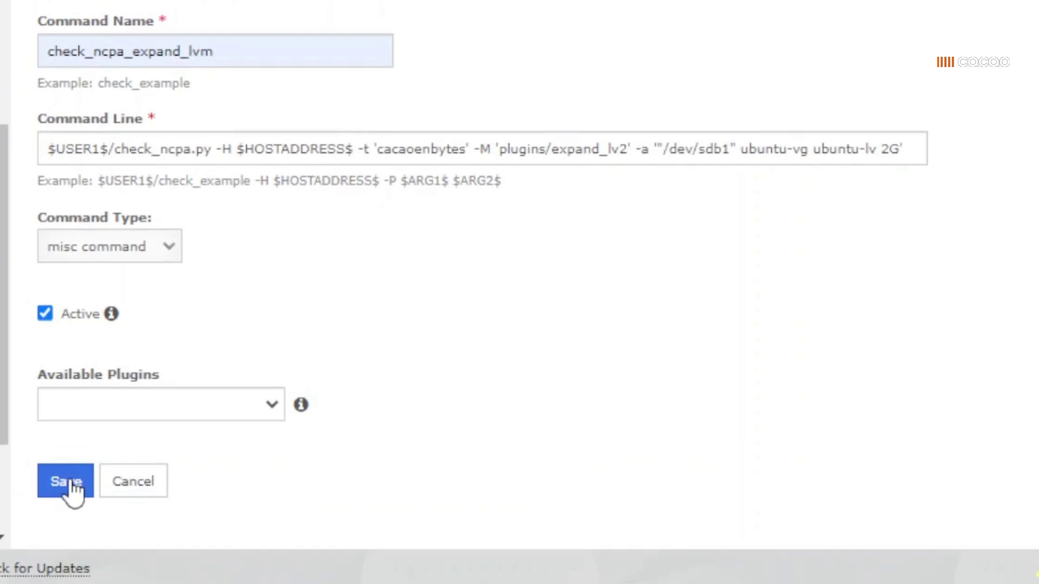
{"action": "left_click", "coordinate": [72, 484]}
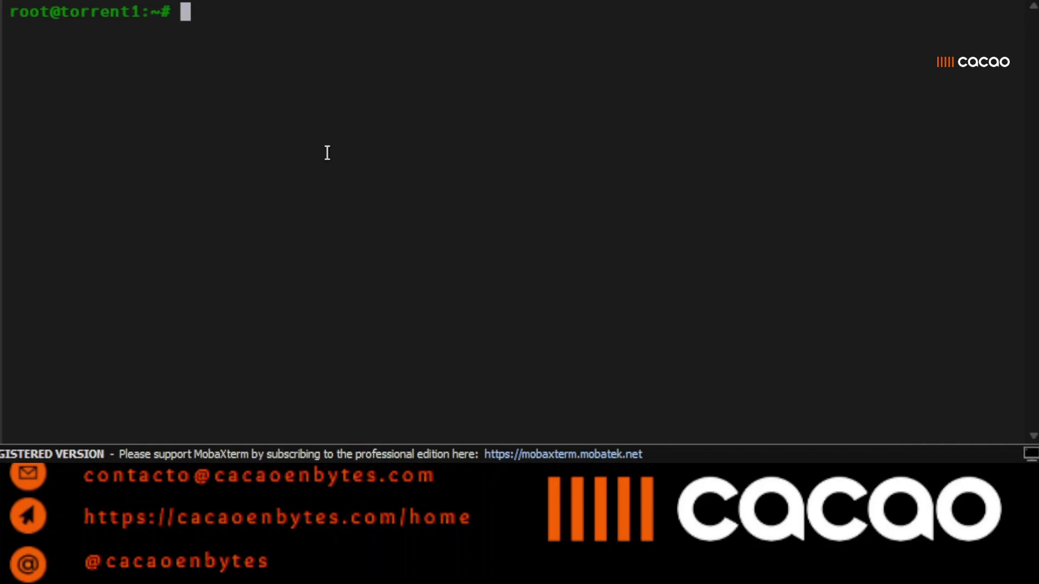
Step: Check the working directory with pwd and run ls -l expand_2v to confirm its nagios ownership
{"action": "type", "text": "pwd"}
{"action": "key", "text": "Return"}
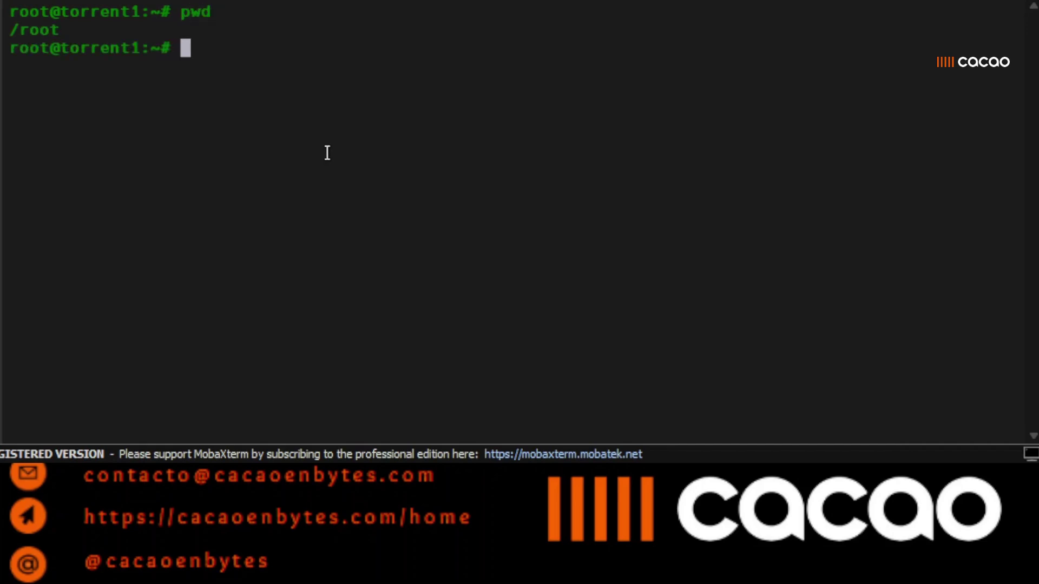
{"action": "type", "text": "ls "}
{"action": "type", "text": "exp"}
{"action": "key", "text": "Tab"}
{"action": "key", "text": "BackSpace"}
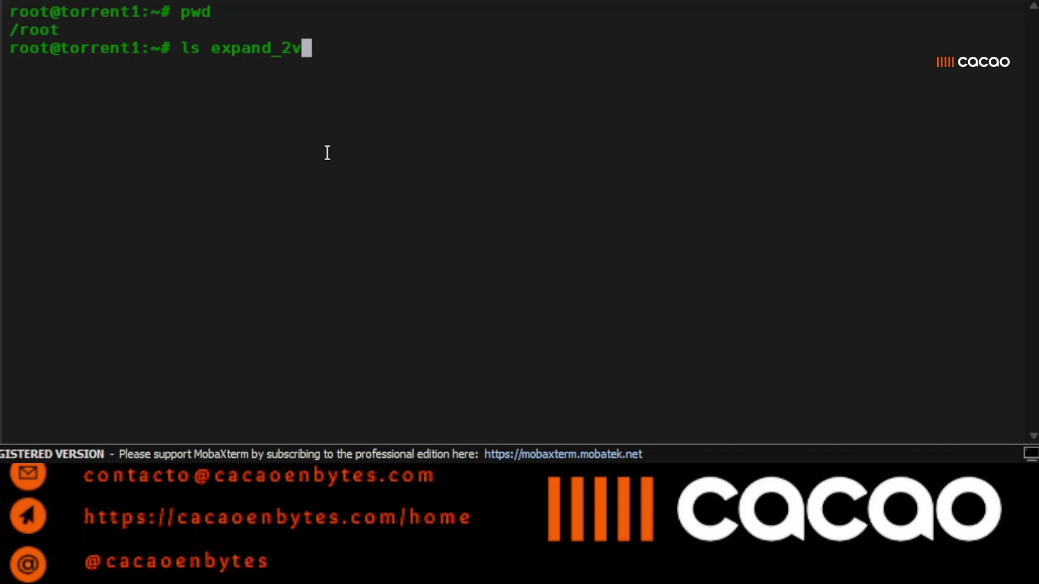
{"action": "key", "text": "BackSpace"}
{"action": "key", "text": "BackSpace"}
{"action": "key", "text": "BackSpace"}
{"action": "key", "text": "BackSpace"}
{"action": "key", "text": "BackSpace"}
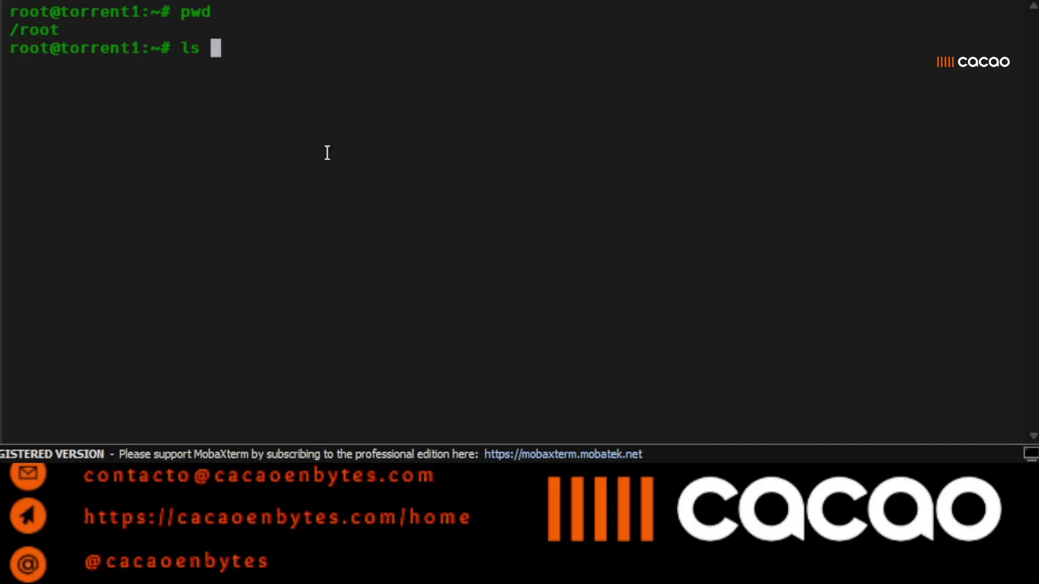
{"action": "type", "text": "-l exp"}
{"action": "key", "text": "Tab"}
{"action": "key", "text": "Return"}
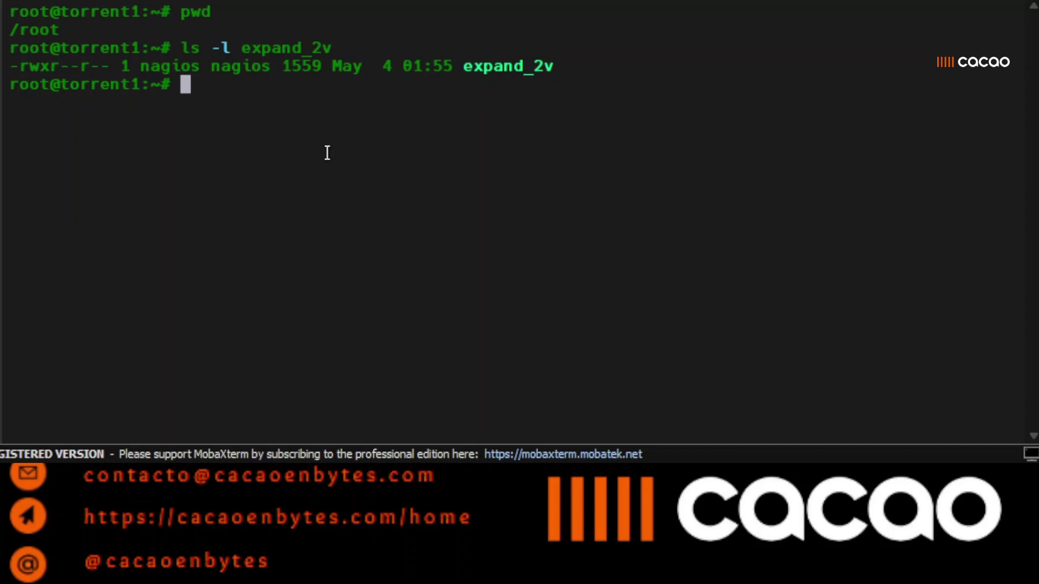
Step: Change into /usr/local/ncpa/etc and list its contents
{"action": "type", "text": "cp"}
{"action": "type", "text": " /"}
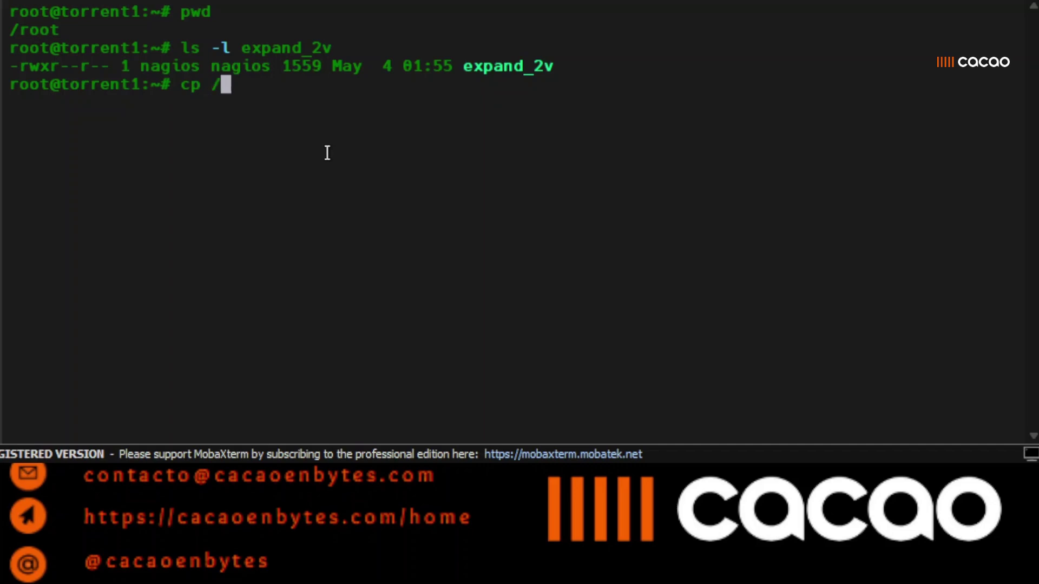
{"action": "key", "text": "BackSpace"}
{"action": "key", "text": "BackSpace"}
{"action": "key", "text": "BackSpace"}
{"action": "key", "text": "BackSpace"}
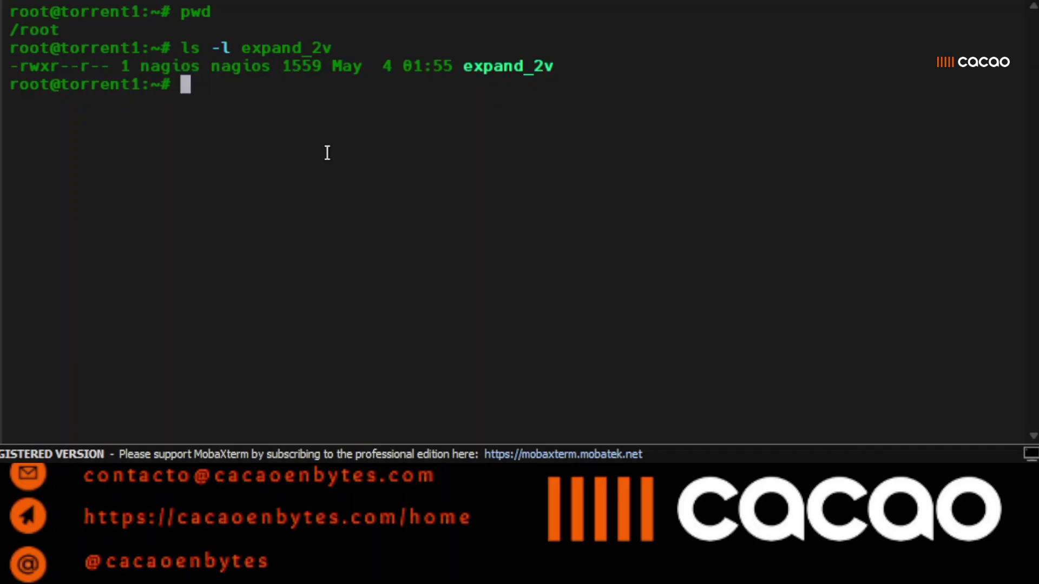
{"action": "type", "text": "cd "}
{"action": "type", "text": "/usr/loc"}
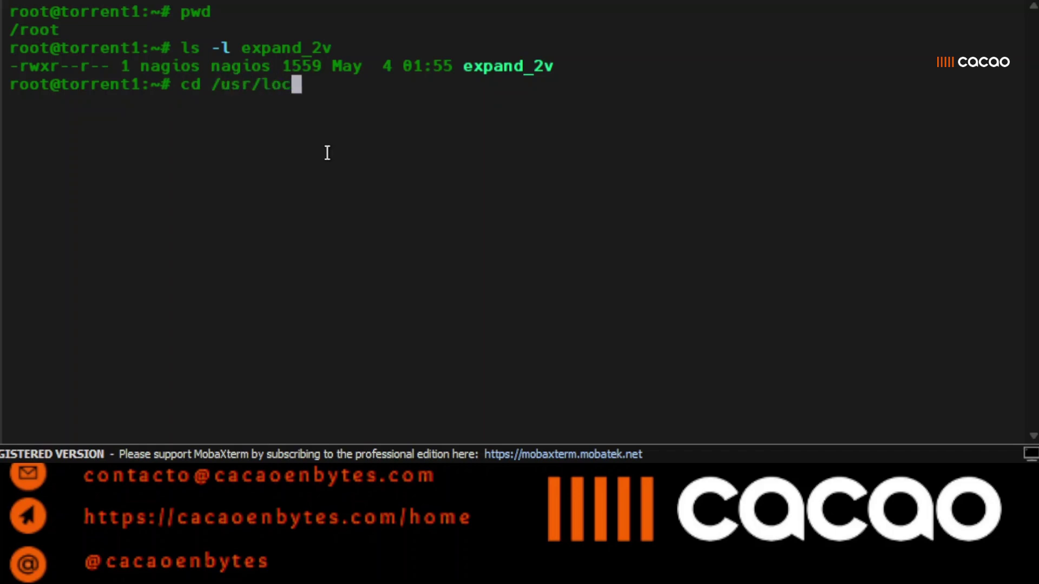
{"action": "type", "text": "al/n"}
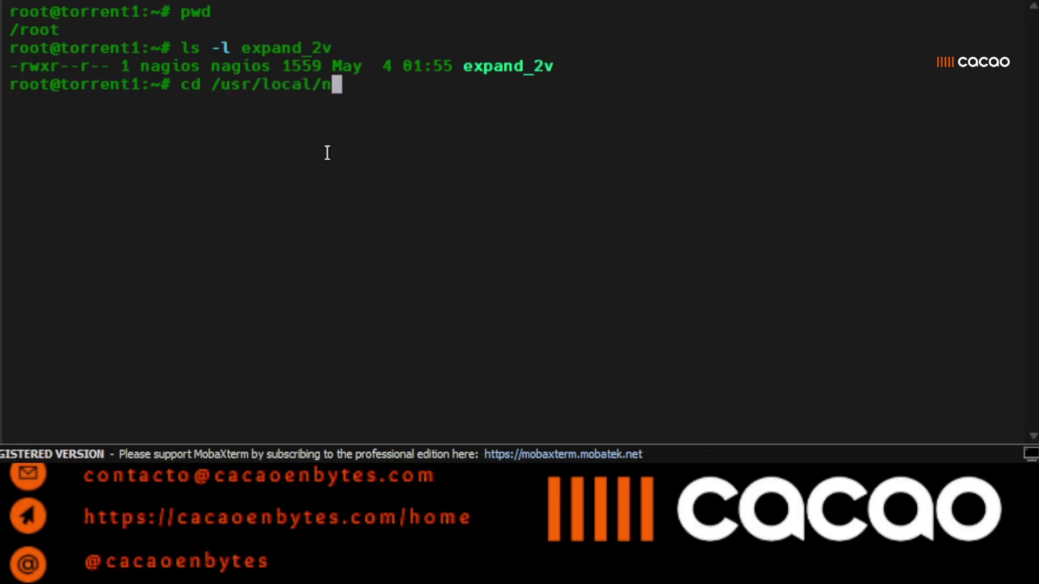
{"action": "type", "text": "c"}
{"action": "key", "text": "Tab"}
{"action": "type", "text": "e"}
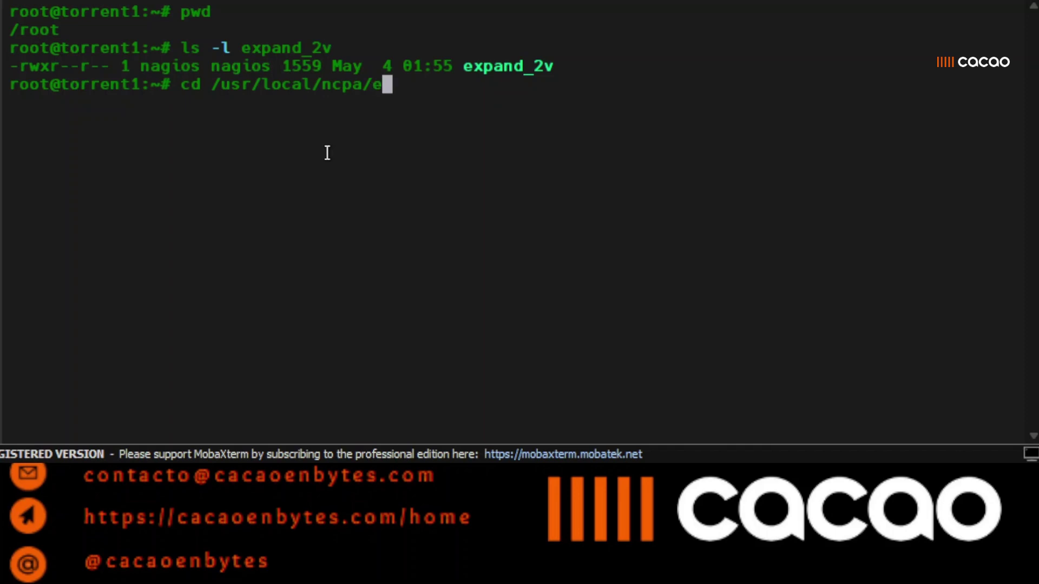
{"action": "type", "text": "tc/"}
{"action": "key", "text": "Return"}
{"action": "type", "text": "ls"}
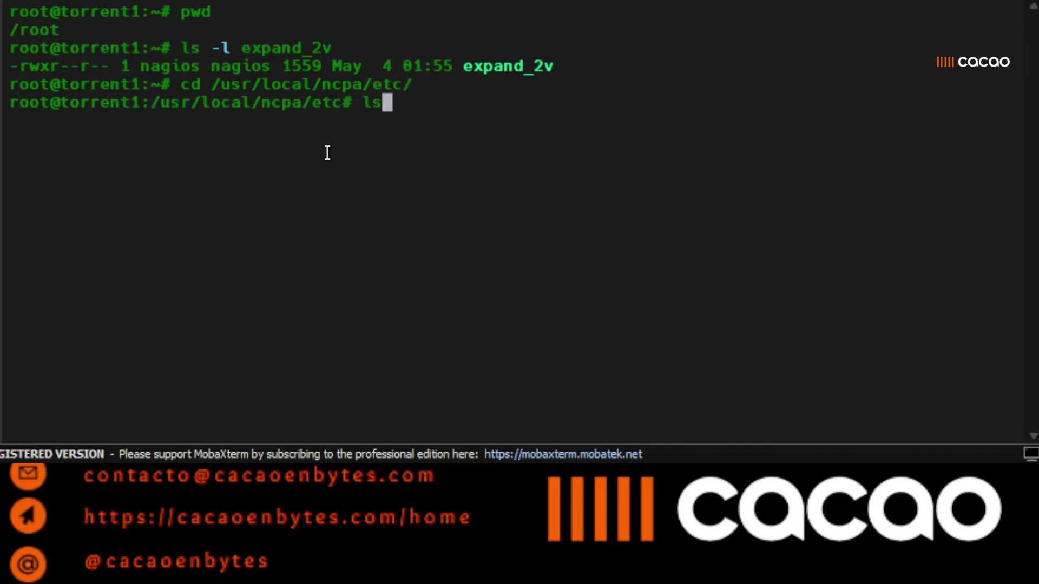
{"action": "key", "text": "Return"}
Step: Open ncpa.cfg with more and page through the listener and admin GUI settings
{"action": "type", "text": "cd"}
{"action": "key", "text": "BackSpace"}
{"action": "key", "text": "BackSpace"}
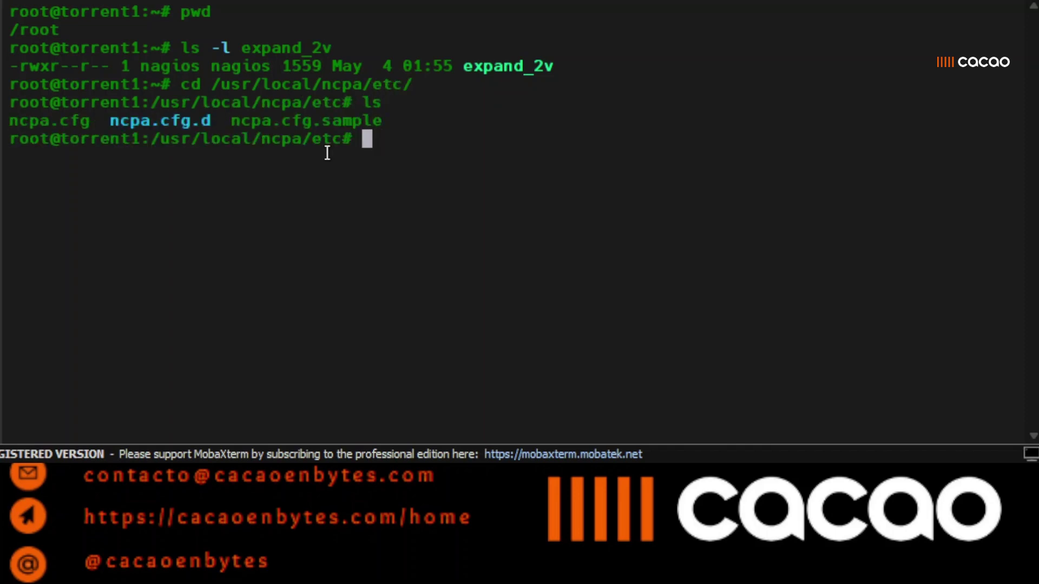
{"action": "type", "text": "more n"}
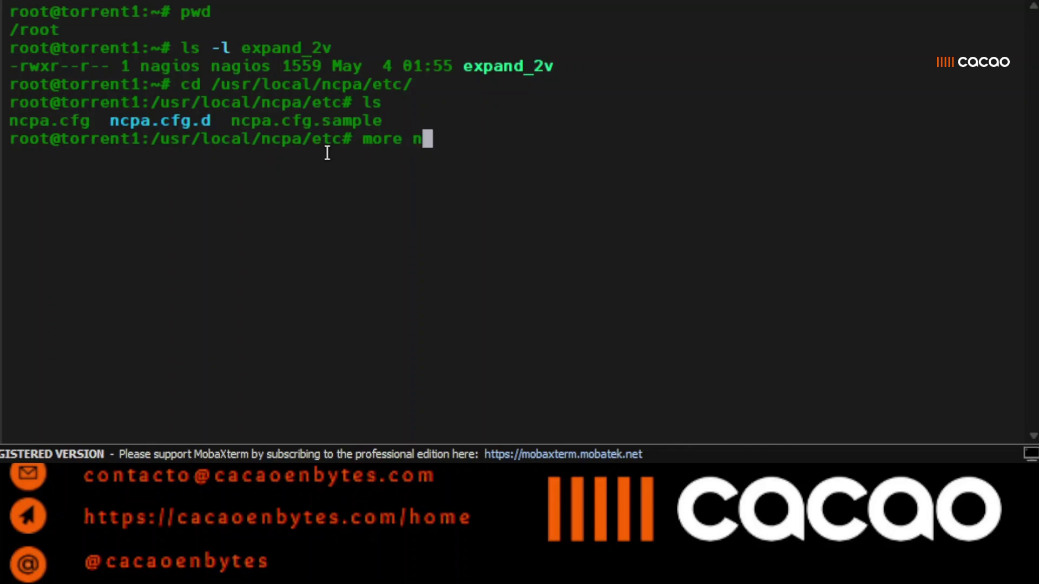
{"action": "type", "text": "c"}
{"action": "key", "text": "Tab"}
{"action": "key", "text": "Return"}
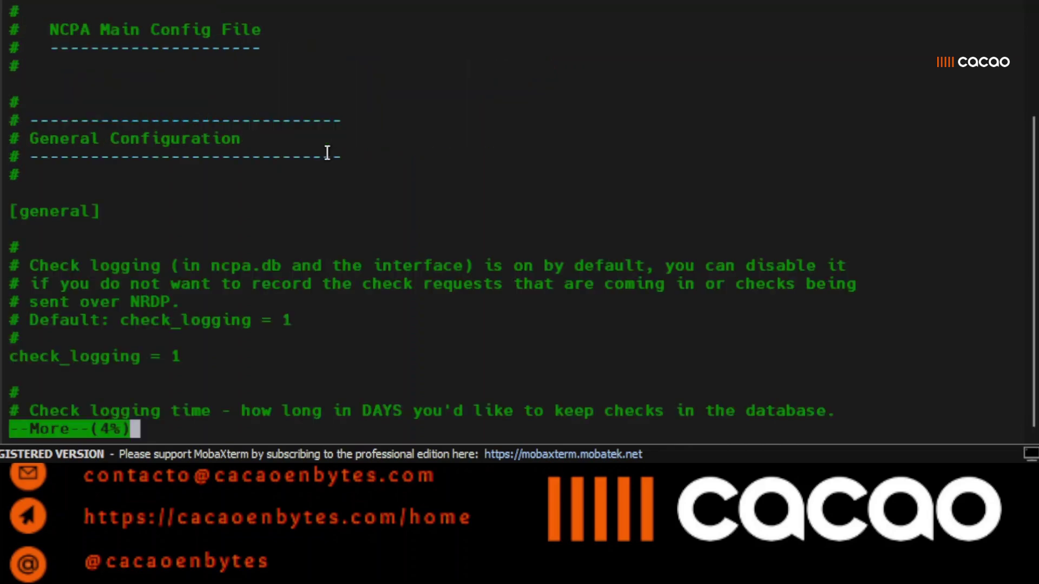
{"action": "key", "text": "space"}
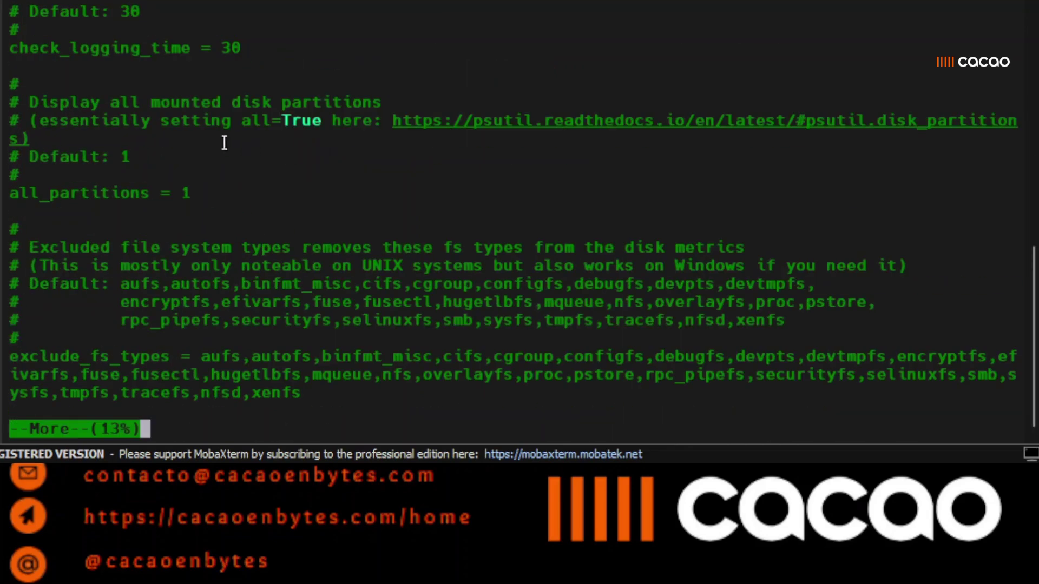
{"action": "key", "text": "space"}
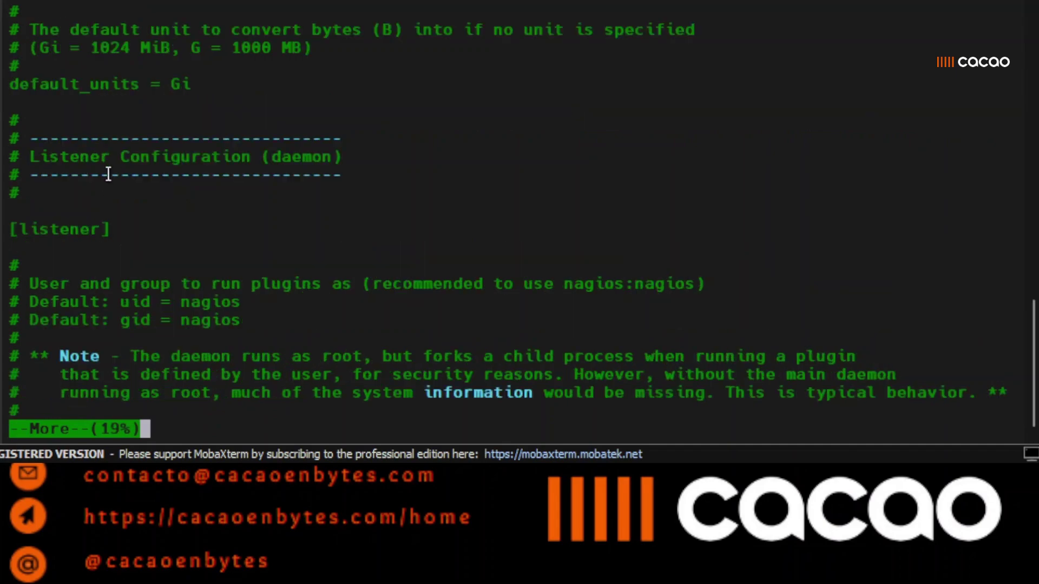
{"action": "key", "text": "space"}
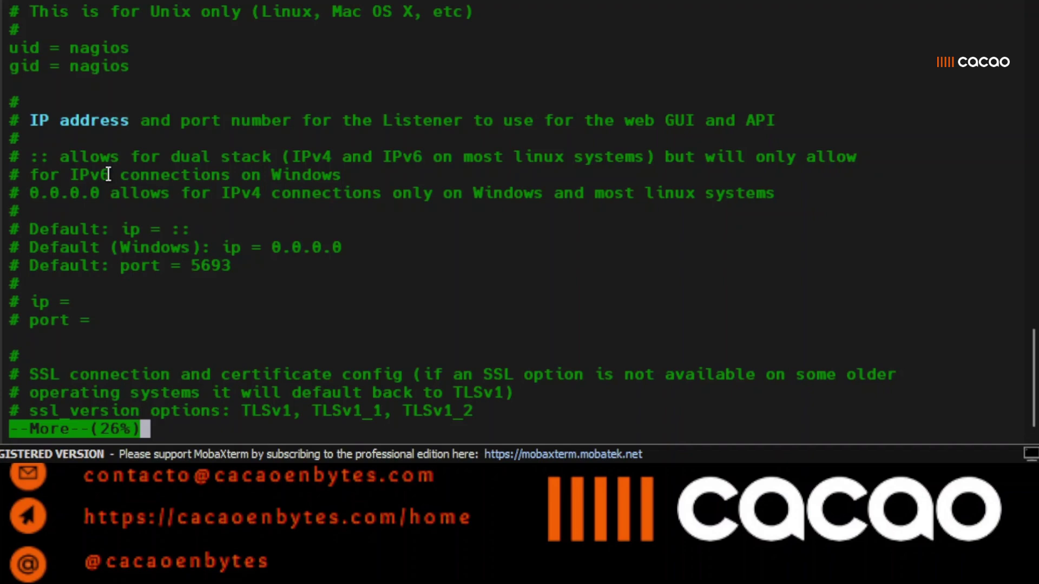
{"action": "key", "text": "space"}
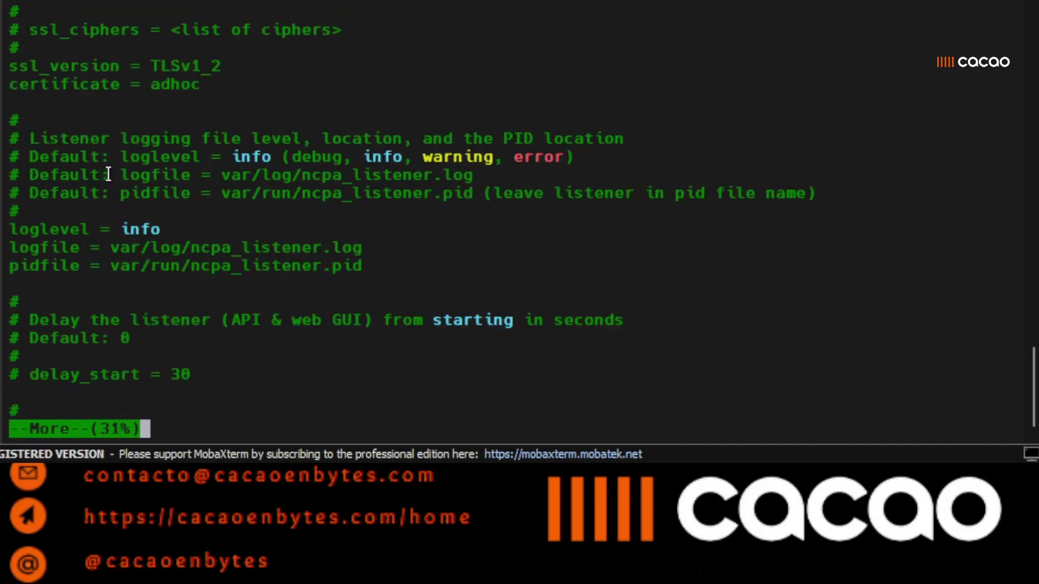
{"action": "key", "text": "space"}
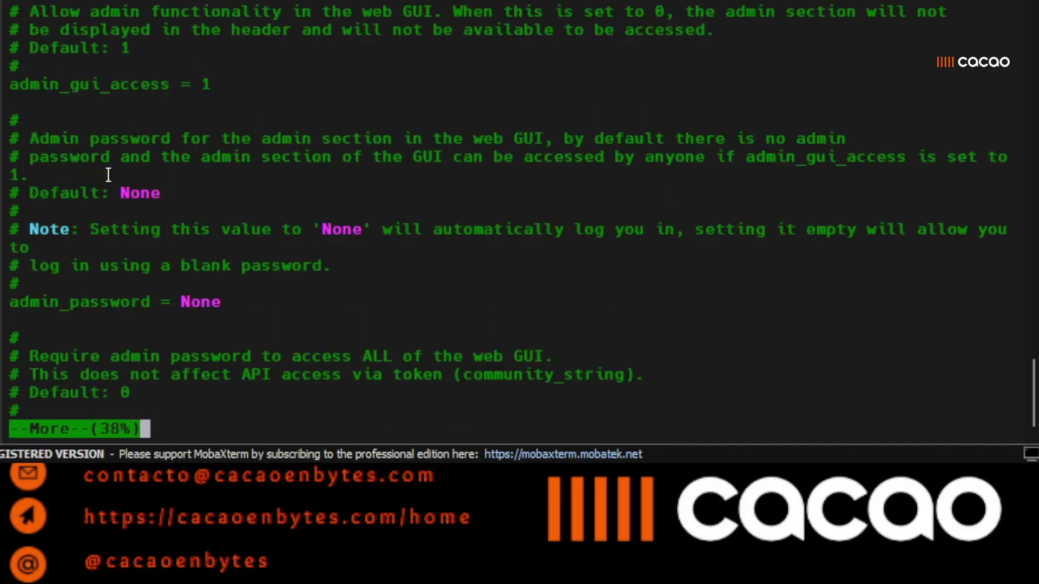
{"action": "key", "text": "space"}
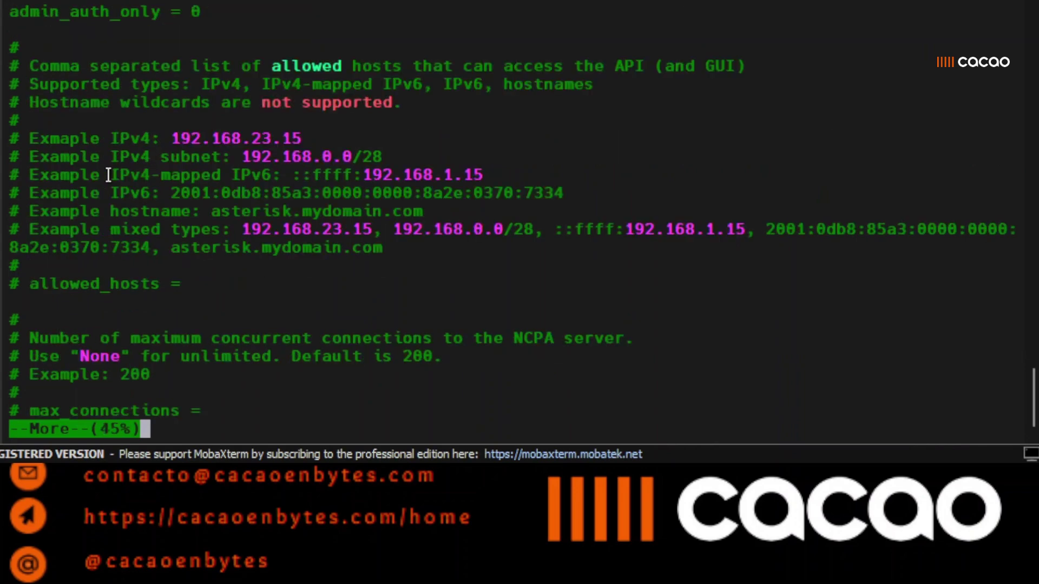
Step: Page on to [plugin directives] and highlight the plugin_path = plugins/ line
{"action": "key", "text": "space"}
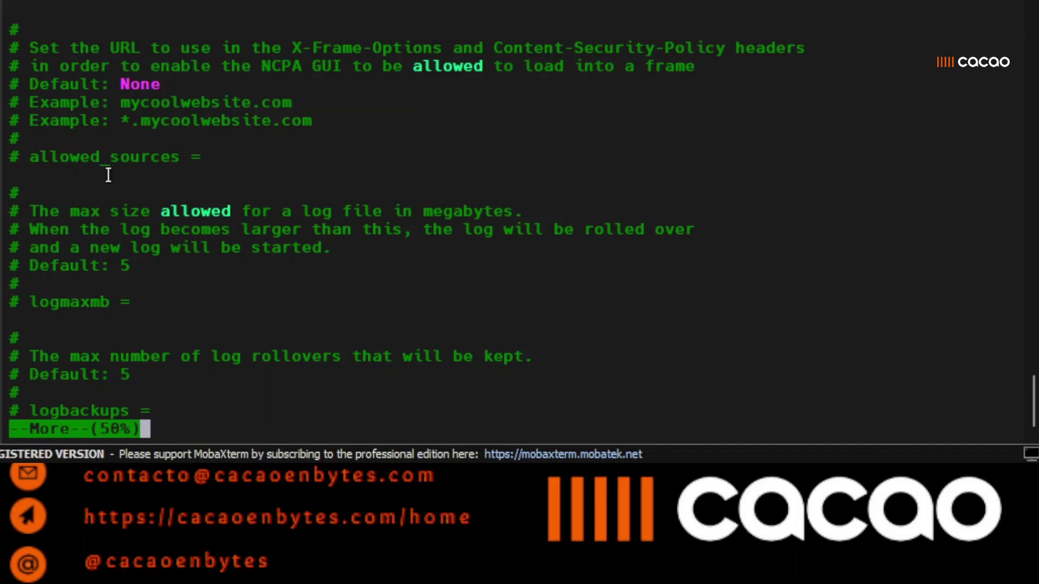
{"action": "key", "text": "space"}
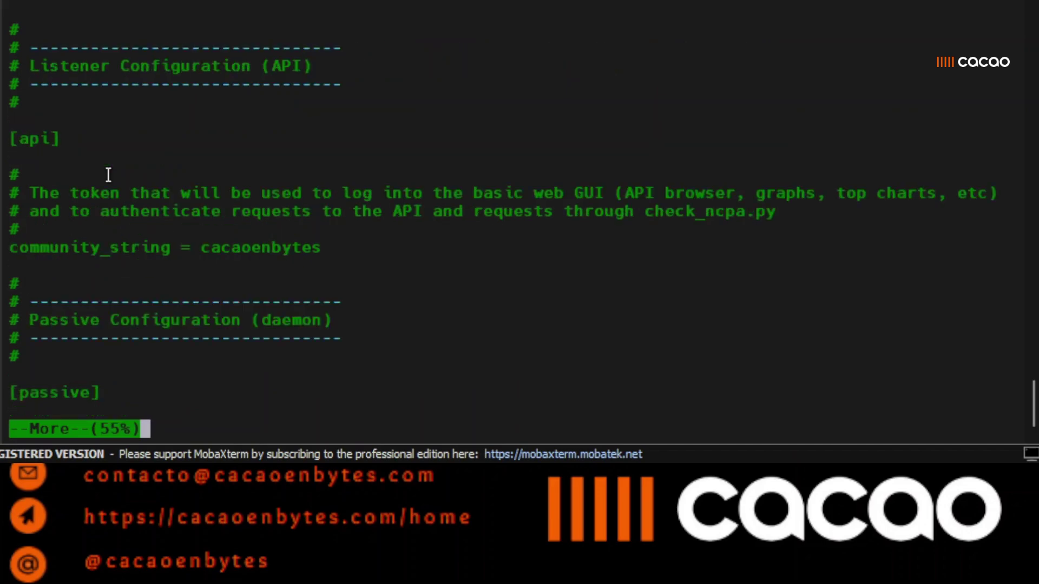
{"action": "key", "text": "space"}
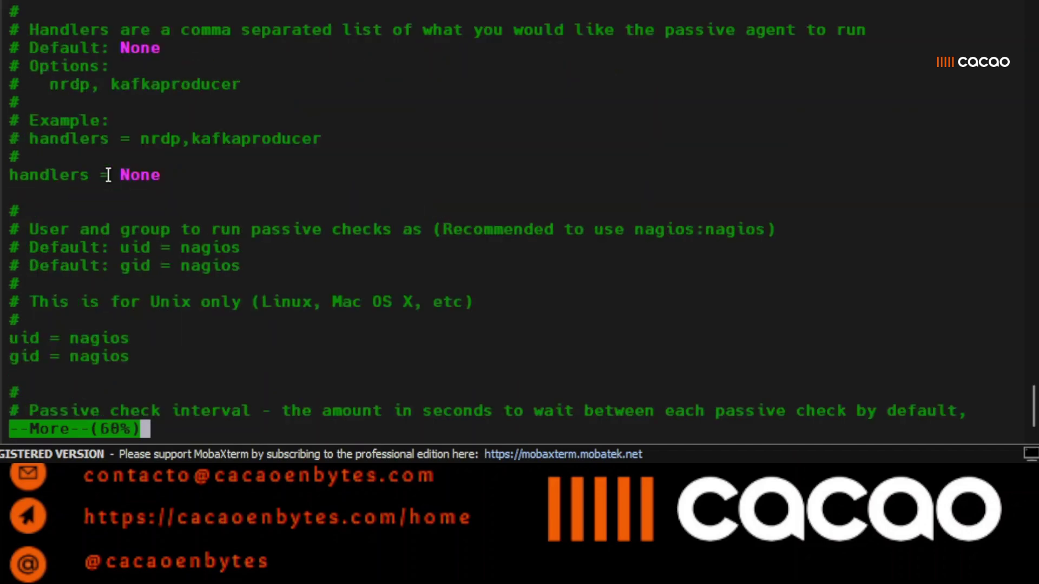
{"action": "key", "text": "space"}
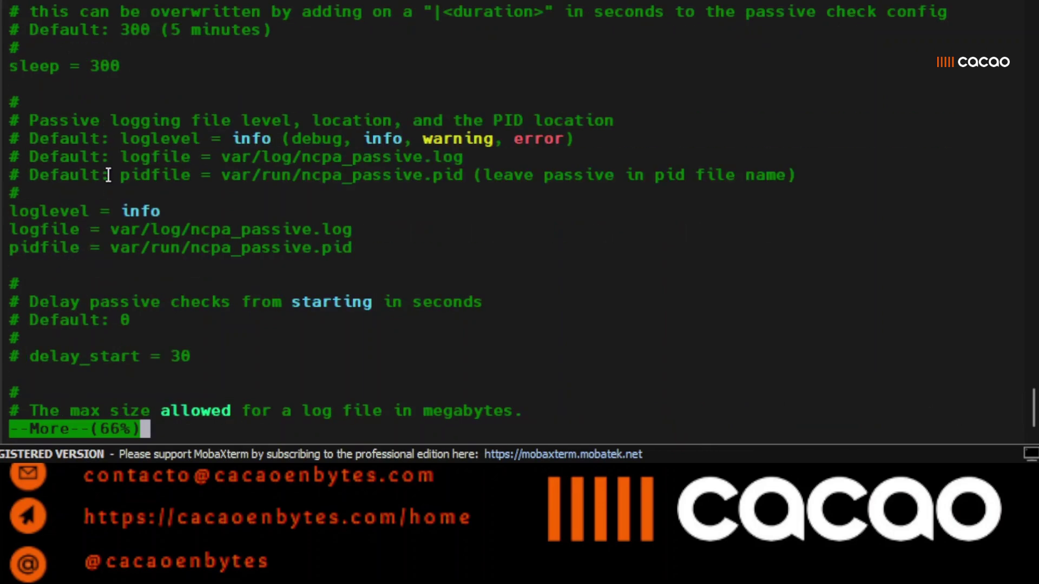
{"action": "key", "text": "space"}
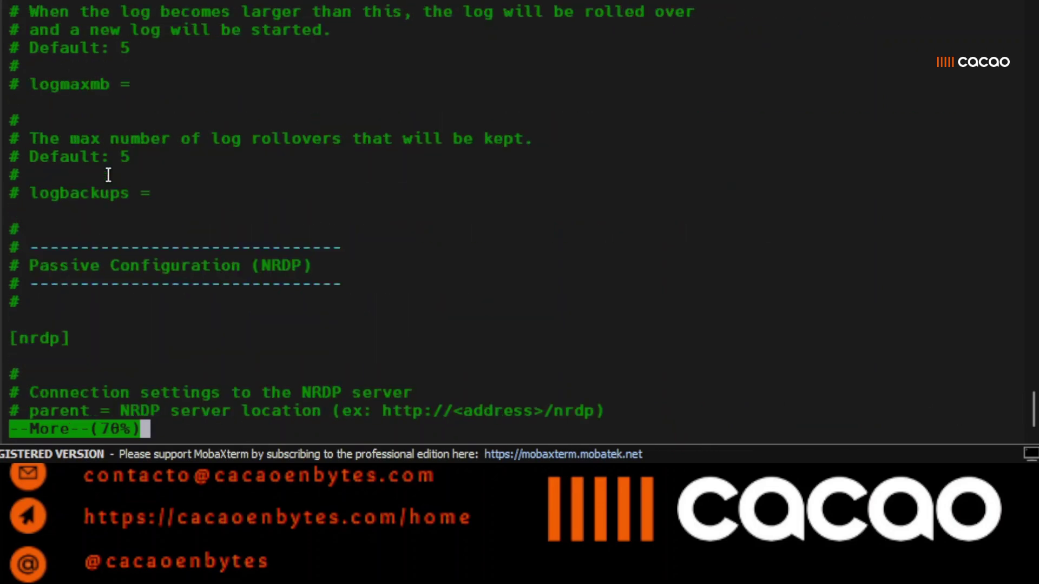
{"action": "key", "text": "space"}
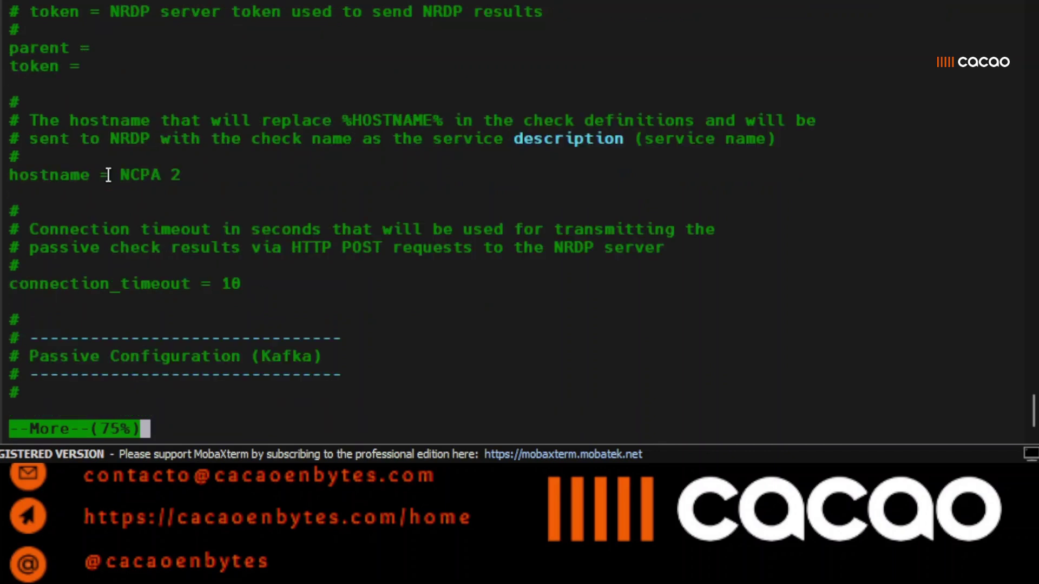
{"action": "key", "text": "space"}
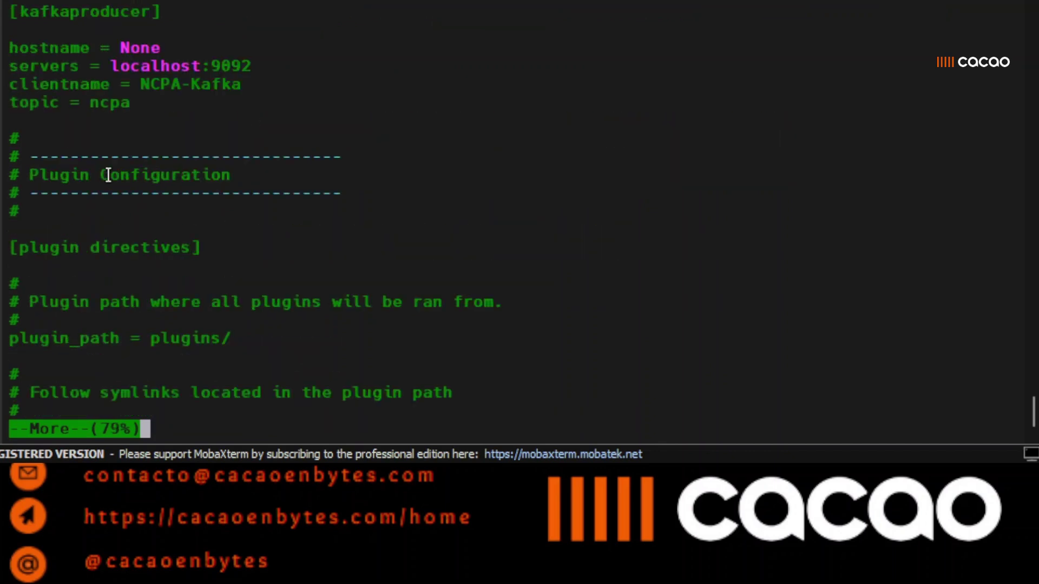
{"action": "double_click", "coordinate": [98, 336]}
{"action": "left_click", "coordinate": [98, 336]}
{"action": "triple_click", "coordinate": [89, 344]}
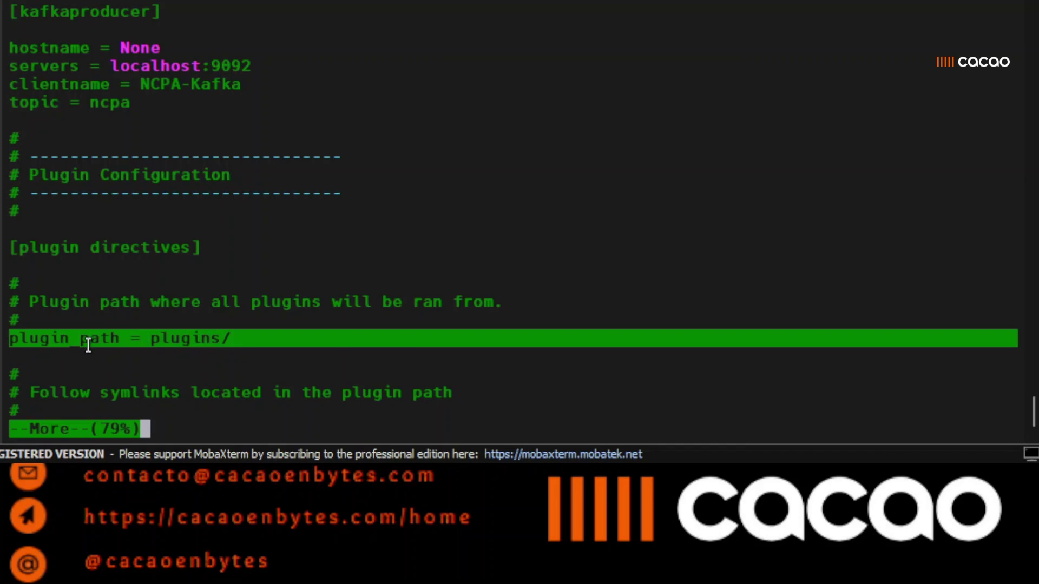
{"action": "left_click", "coordinate": [198, 429]}
Step: Quit more, move up to /usr/local/ncpa, then enter the plugins folder and list it
{"action": "key", "text": "q"}
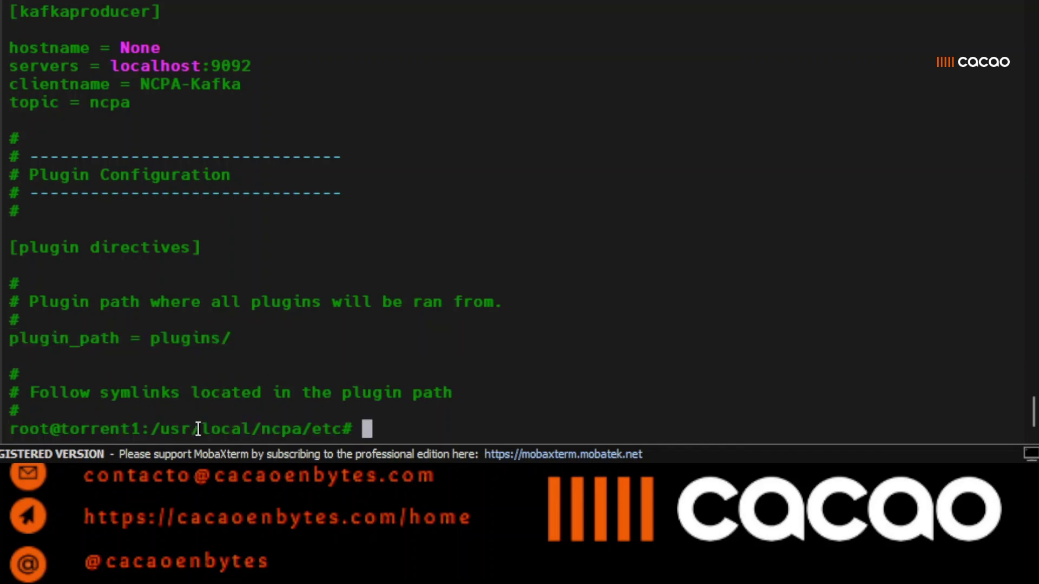
{"action": "type", "text": "cd ."}
{"action": "type", "text": "."}
{"action": "key", "text": "Return"}
{"action": "type", "text": "ls"}
{"action": "key", "text": "Return"}
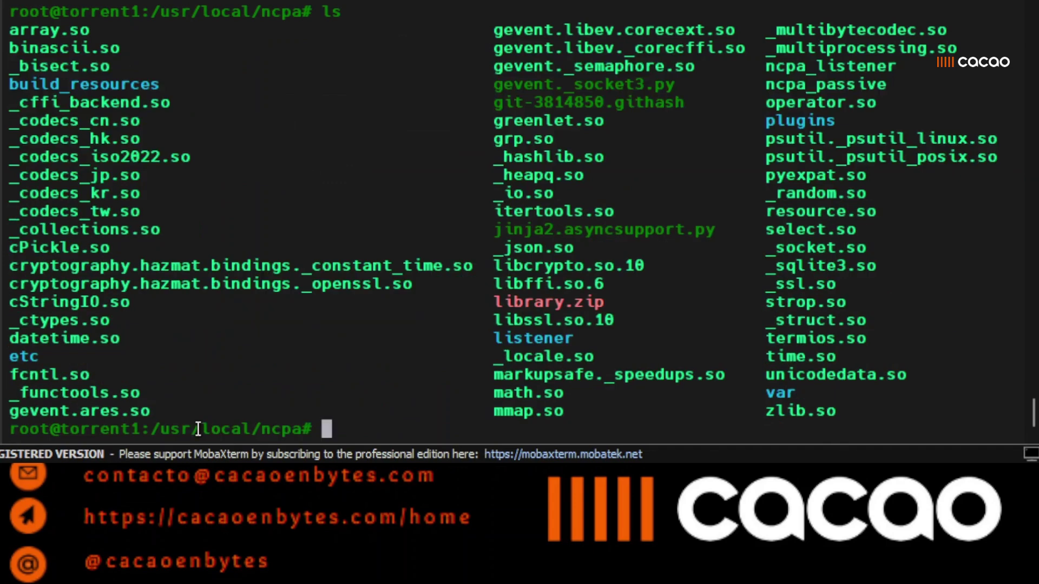
{"action": "type", "text": "cd pl"}
{"action": "key", "text": "Tab"}
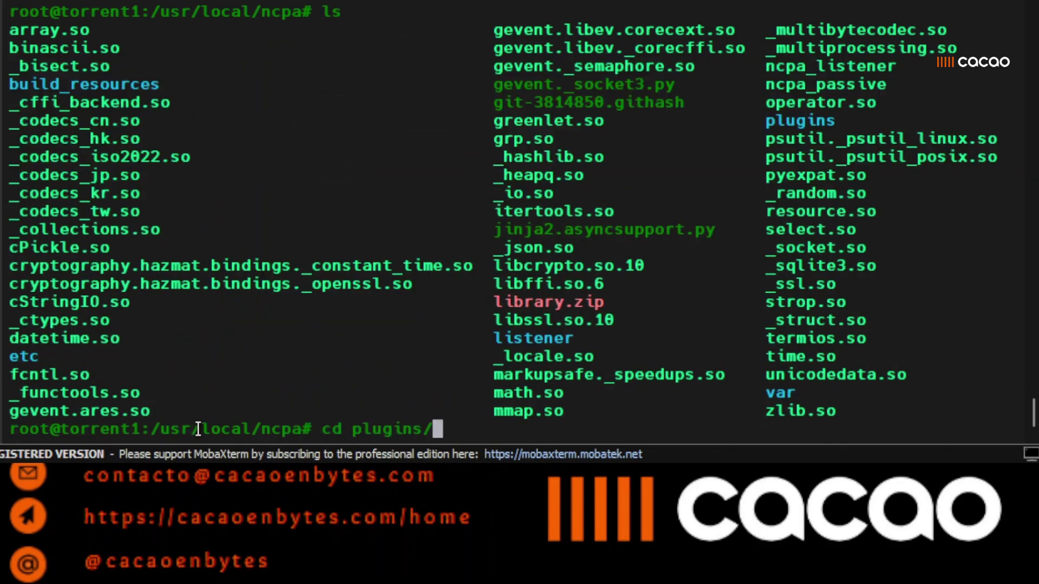
{"action": "key", "text": "Return"}
{"action": "type", "text": "ls"}
{"action": "key", "text": "Return"}
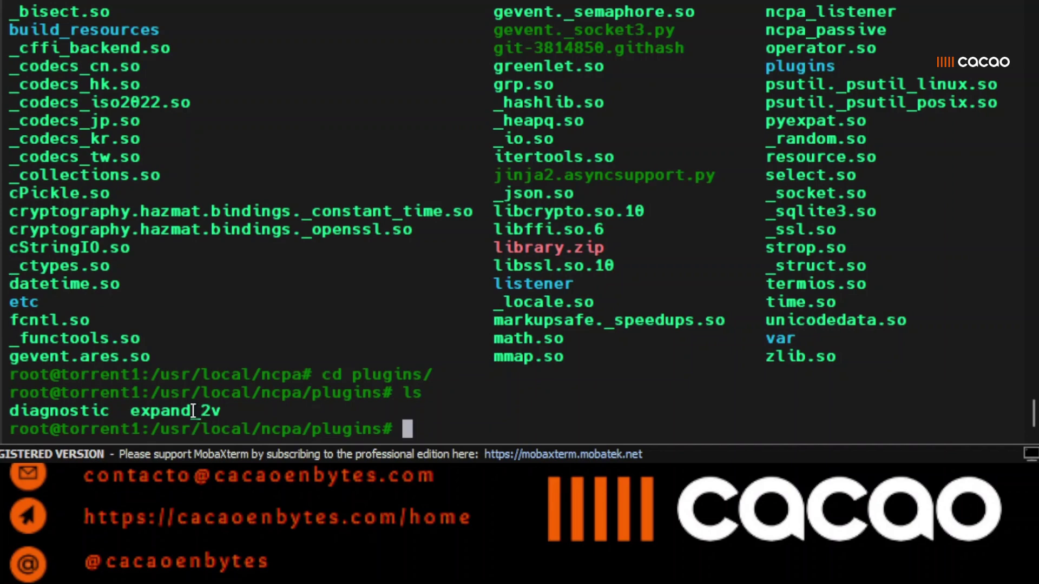
Step: Run ls -l expand_2v and verify it has nagios:nagios ownership and -rwxr--r-- permissions
{"action": "double_click", "coordinate": [195, 413]}
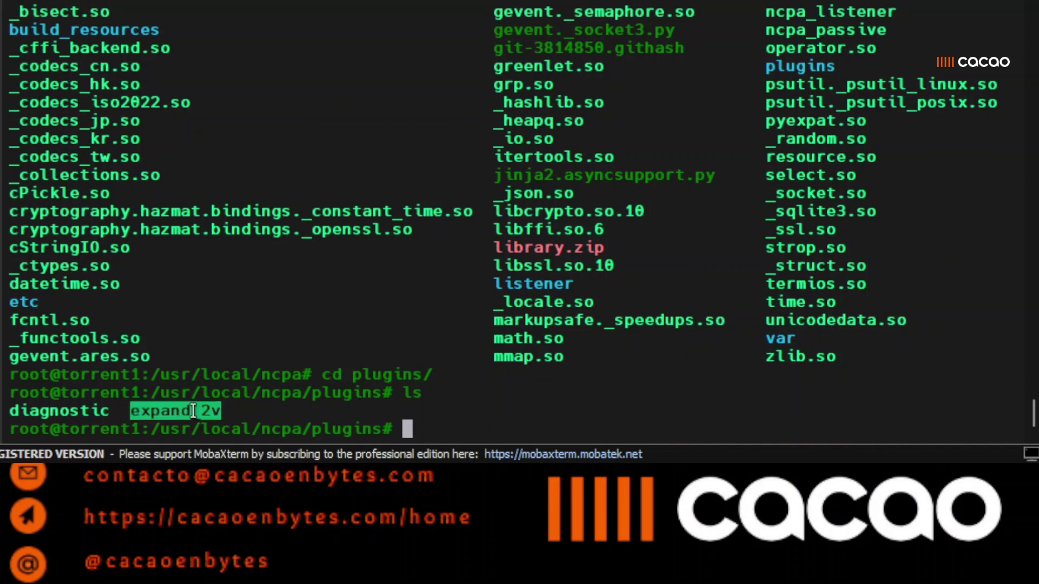
{"action": "left_click", "coordinate": [458, 420]}
{"action": "type", "text": "ls "}
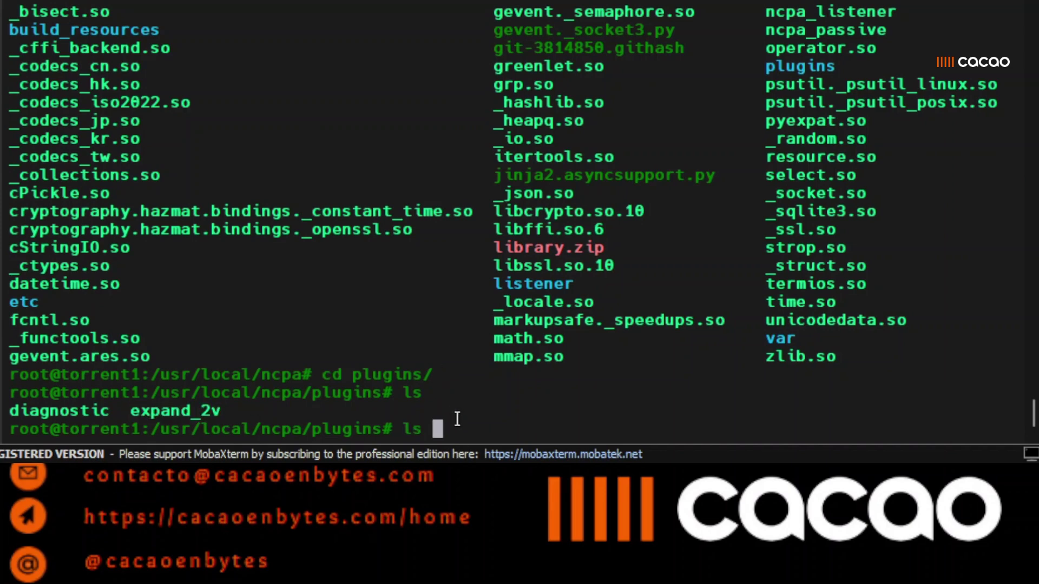
{"action": "type", "text": "-l"}
{"action": "type", "text": " ex"}
{"action": "key", "text": "Tab"}
{"action": "key", "text": "Return"}
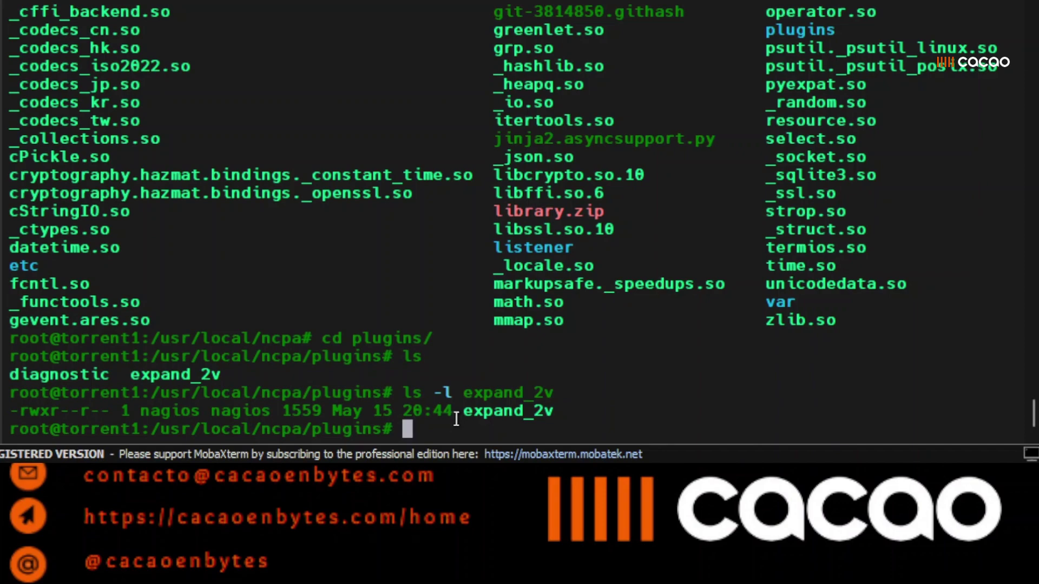
{"action": "double_click", "coordinate": [180, 413]}
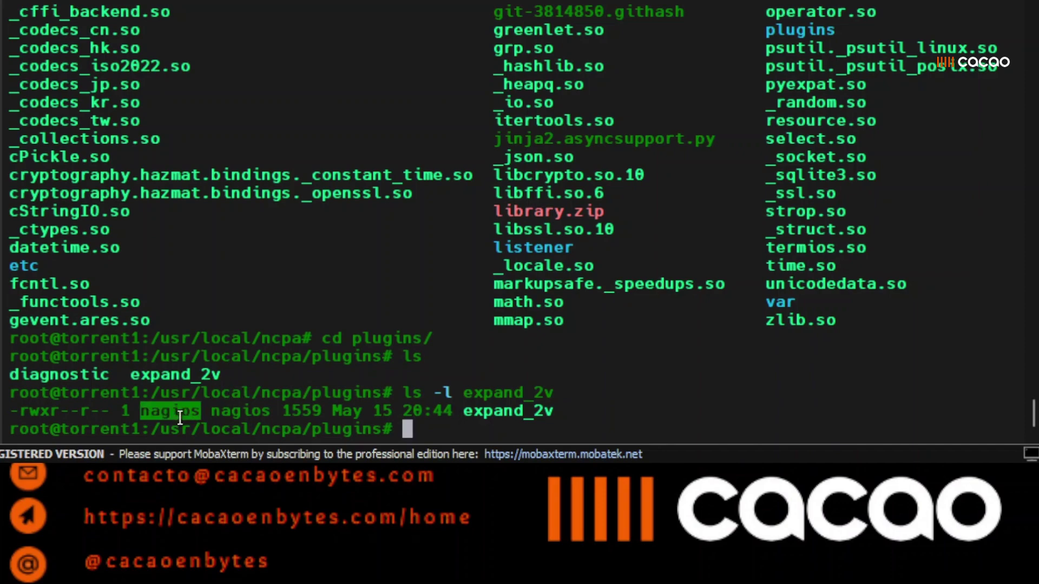
{"action": "double_click", "coordinate": [233, 413]}
{"action": "double_click", "coordinate": [57, 413]}
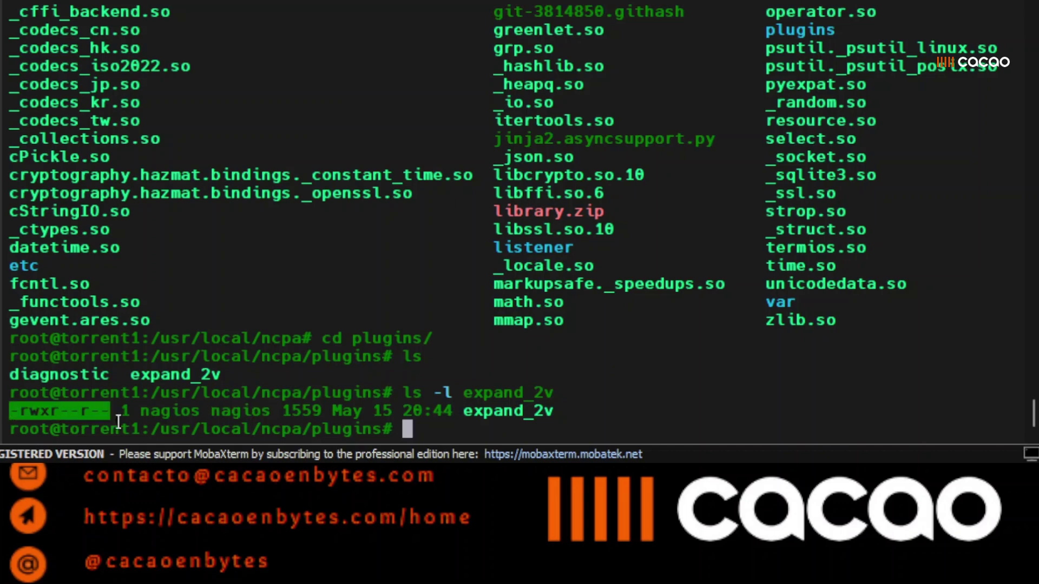
{"action": "left_click", "coordinate": [448, 430]}
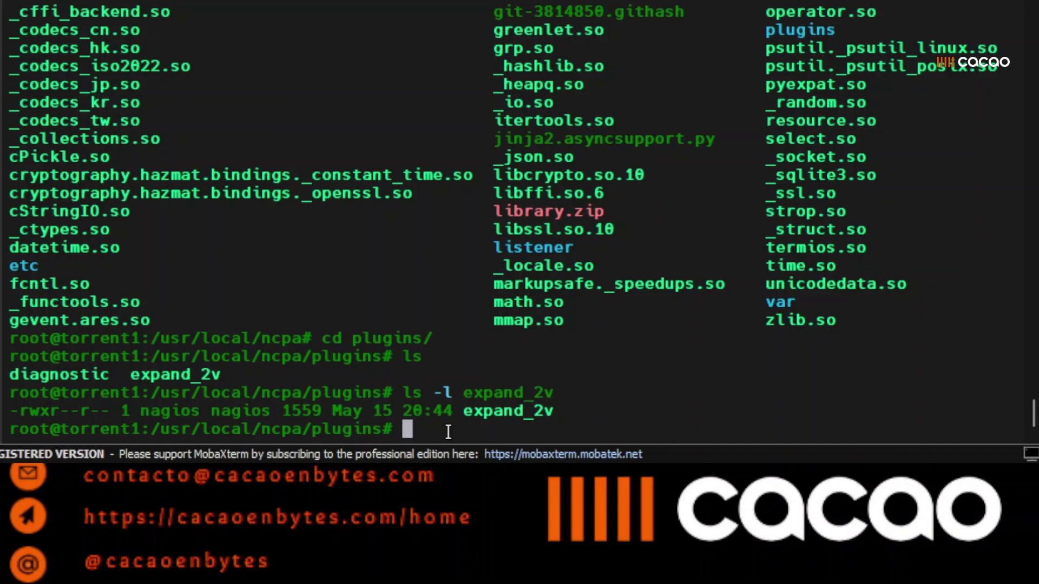
Step: Open sudoers with EDITOR=vi visudo and inspect the nagios NOPASSWD rule listing expand_2v
{"action": "type", "text": "EDITO"}
{"action": "type", "text": "R"}
{"action": "type", "text": "=vi"}
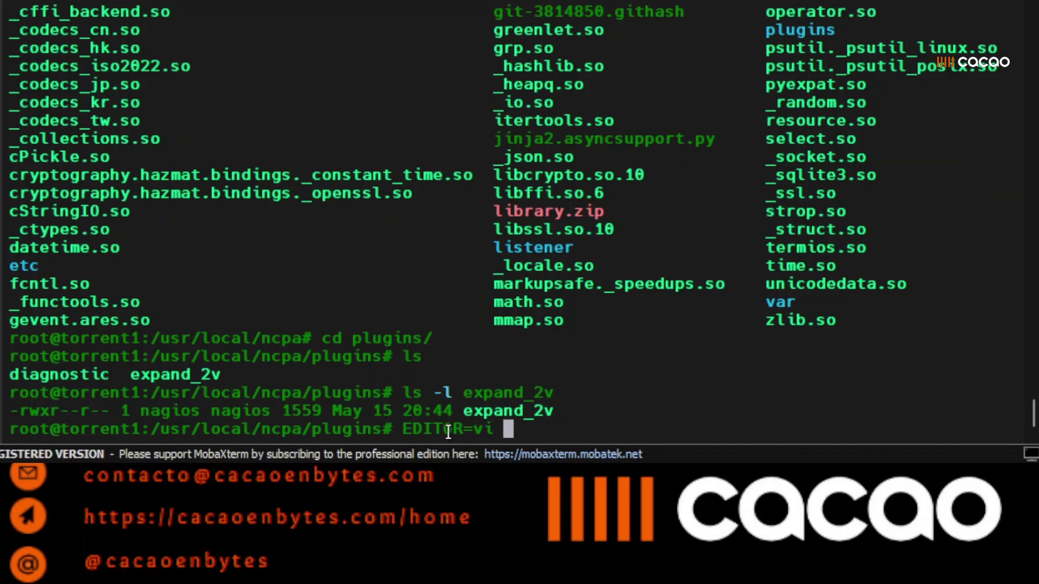
{"action": "type", "text": " visudo"}
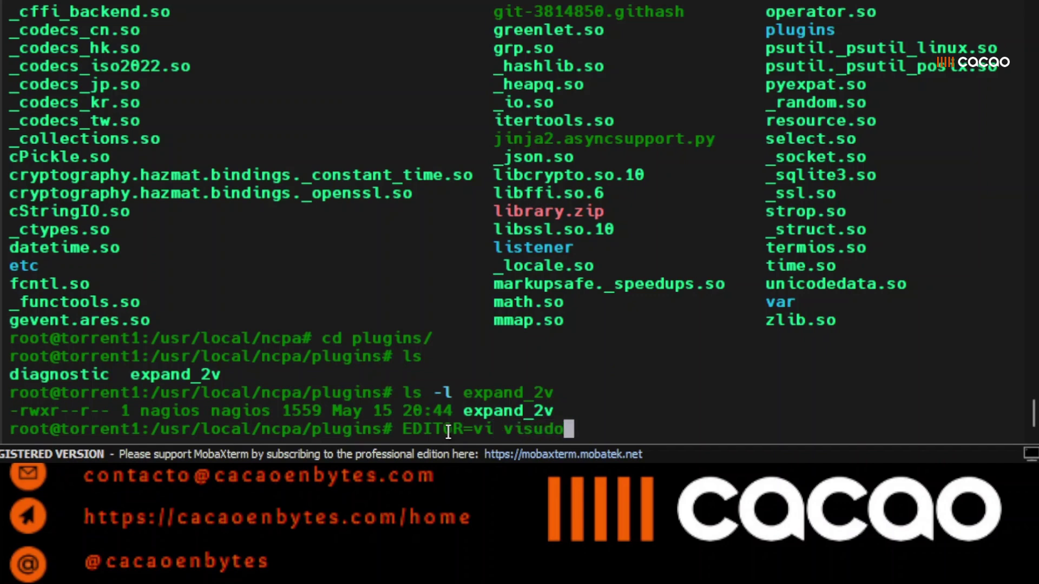
{"action": "key", "text": "Return"}
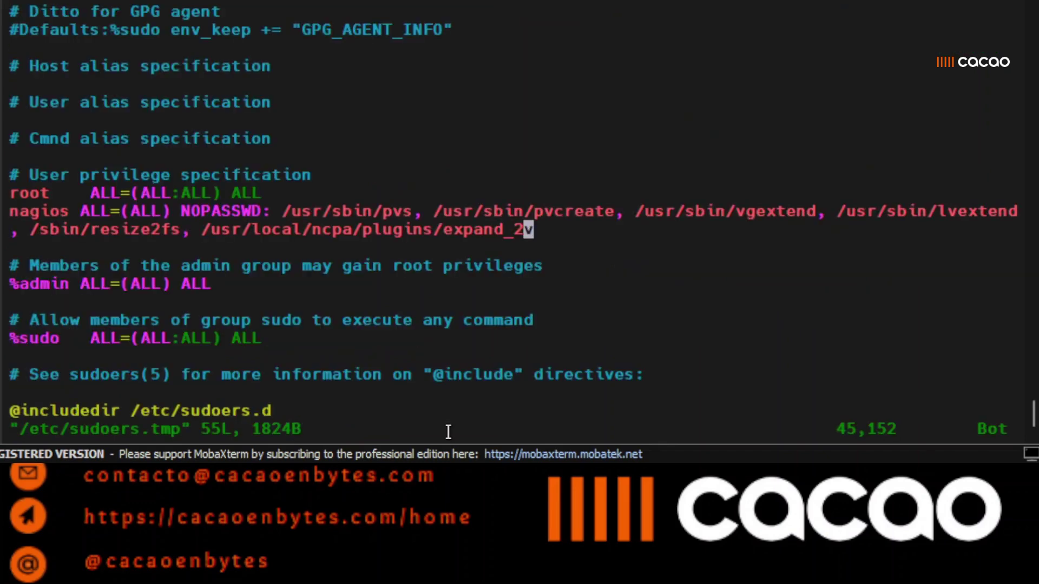
{"action": "key", "text": "Down"}
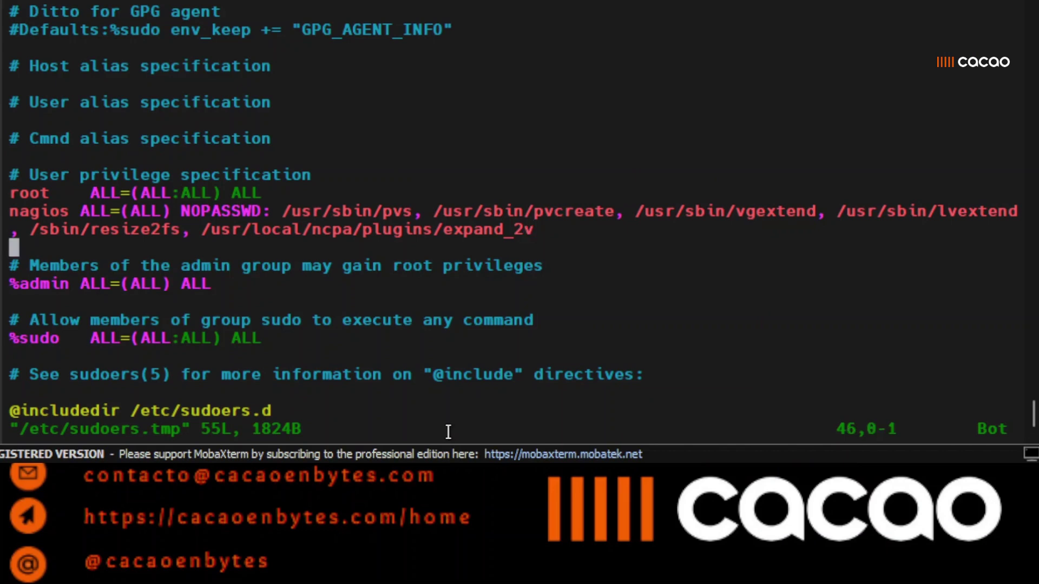
{"action": "key", "text": "Up"}
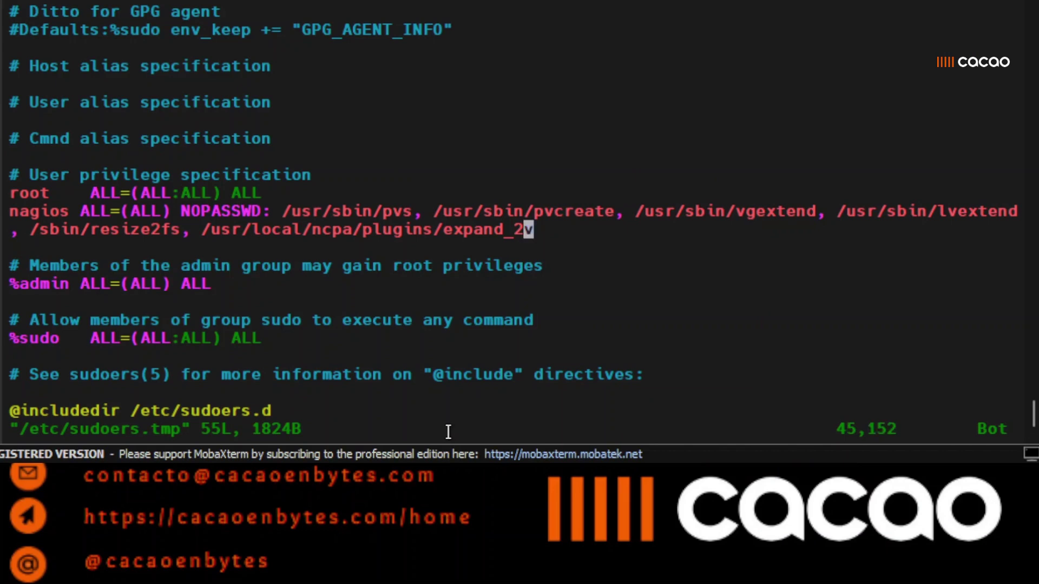
{"action": "key", "text": "Left"}
{"action": "key", "text": "Left"}
{"action": "key", "text": "Left"}
{"action": "key", "text": "Left"}
{"action": "key", "text": "Left"}
{"action": "key", "text": "Left"}
{"action": "key", "text": "Left"}
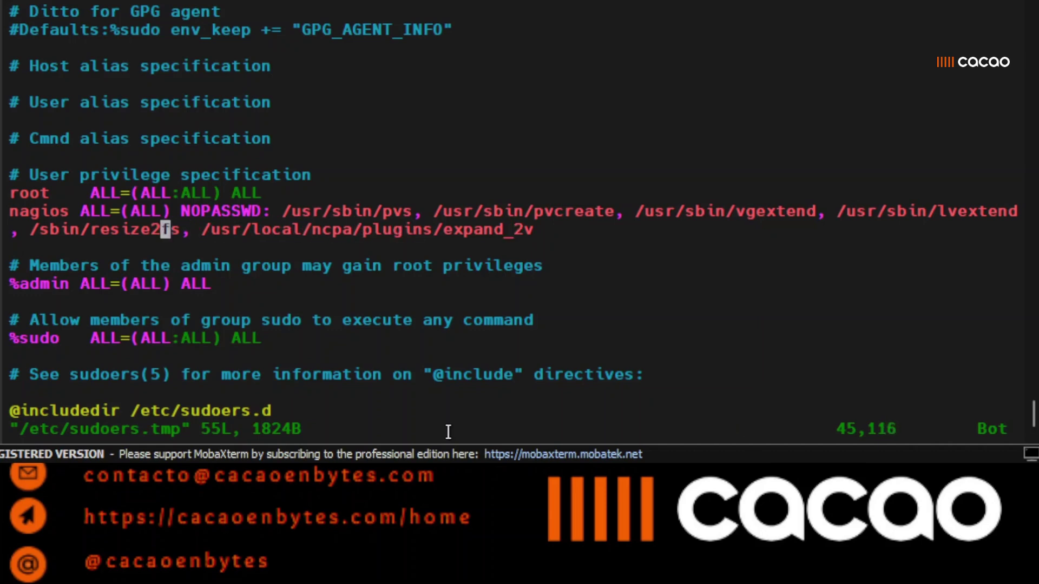
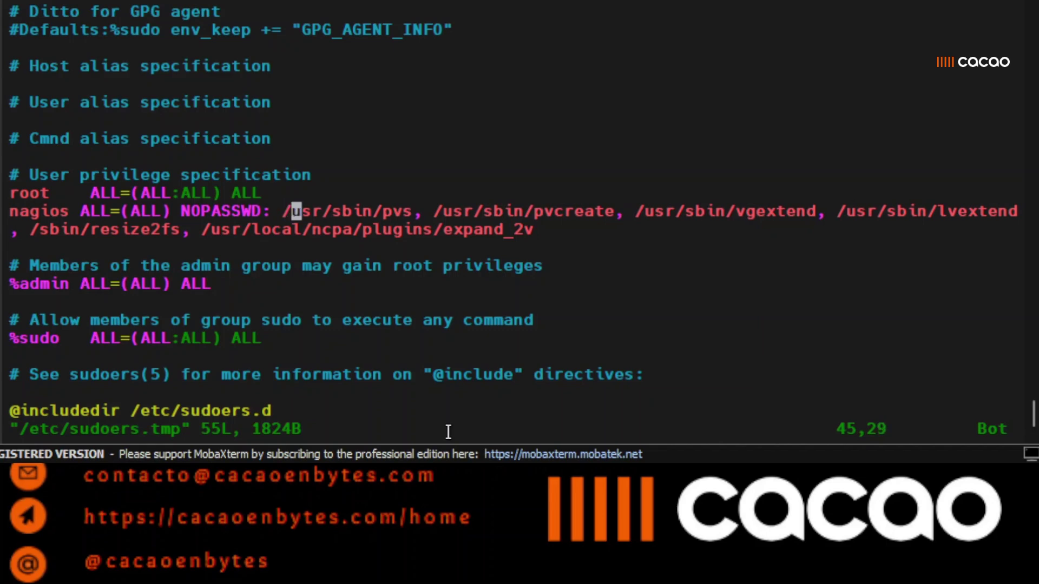
{"action": "key", "text": "Right"}
{"action": "key", "text": "Right"}
{"action": "key", "text": "Right"}
{"action": "key", "text": "Right"}
{"action": "key", "text": "Right"}
{"action": "key", "text": "Right"}
{"action": "key", "text": "Right"}
{"action": "key", "text": "Right"}
{"action": "key", "text": "Right"}
{"action": "key", "text": "Right"}
{"action": "key", "text": "Right"}
{"action": "key", "text": "Right"}
{"action": "key", "text": "Right"}
{"action": "key", "text": "Right"}
{"action": "key", "text": "Right"}
{"action": "key", "text": "Right"}
{"action": "key", "text": "Right"}
{"action": "key", "text": "Right"}
{"action": "key", "text": "Right"}
{"action": "key", "text": "Right"}
{"action": "key", "text": "Right"}
{"action": "key", "text": "Right"}
{"action": "key", "text": "Right"}
{"action": "key", "text": "Right"}
{"action": "key", "text": "Right"}
{"action": "key", "text": "Right"}
{"action": "key", "text": "Right"}
{"action": "key", "text": "Right"}
{"action": "key", "text": "Right"}
Step: Check the nagios NOPASSWD sudoers rule for the expand_2v path, then exit visudo with :wq
{"action": "key", "text": "Right"}
{"action": "key", "text": "Right"}
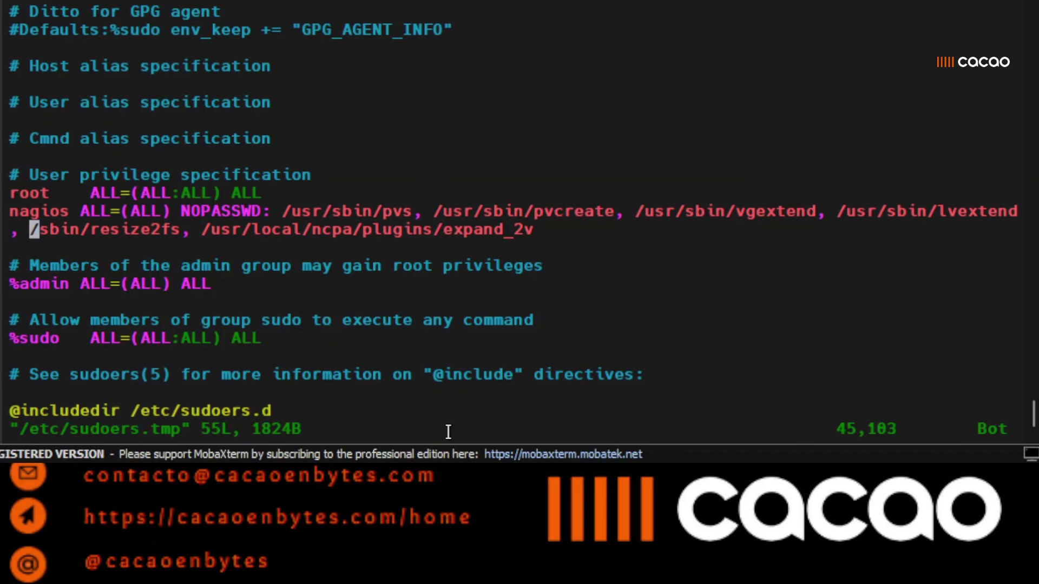
{"action": "key", "text": "Right"}
{"action": "key", "text": "Right"}
{"action": "key", "text": "Right"}
{"action": "key", "text": "Right"}
{"action": "key", "text": "Right"}
{"action": "key", "text": "Right"}
{"action": "key", "text": "Right"}
{"action": "key", "text": "Right"}
{"action": "key", "text": "Right"}
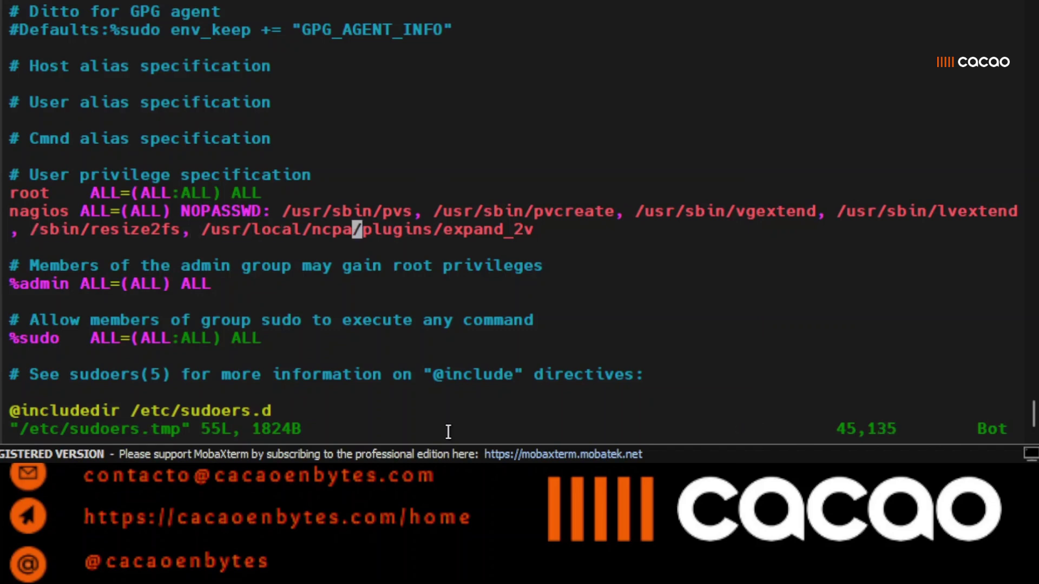
{"action": "key", "text": "Right"}
{"action": "key", "text": "Right"}
{"action": "key", "text": "Right"}
{"action": "key", "text": "Right"}
{"action": "key", "text": "Right"}
{"action": "key", "text": "Right"}
{"action": "key", "text": "Right"}
{"action": "key", "text": "Right"}
{"action": "key", "text": "Right"}
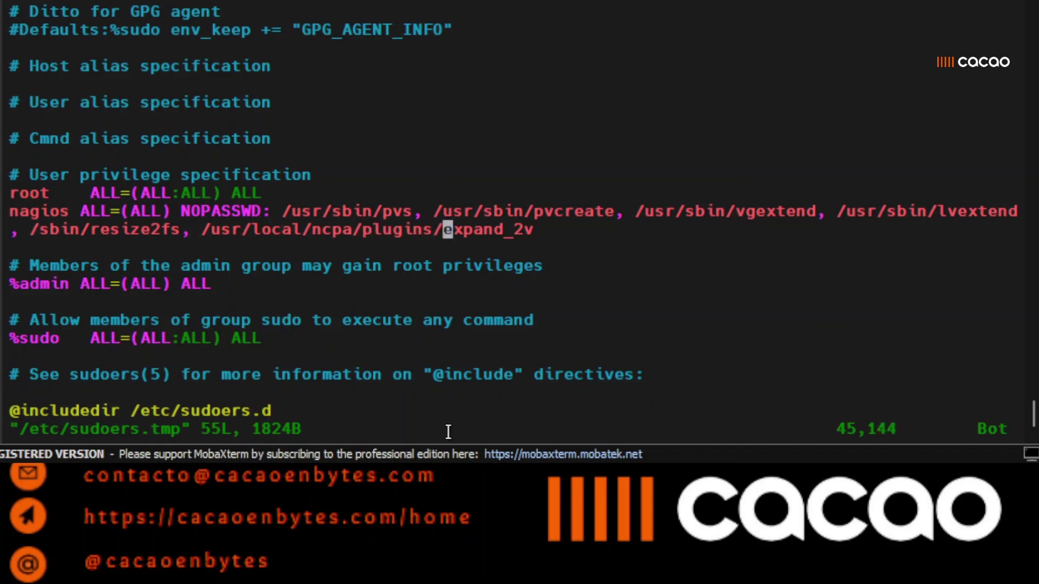
{"action": "key", "text": "Right"}
{"action": "type", "text": ":wq"}
{"action": "key", "text": "Return"}
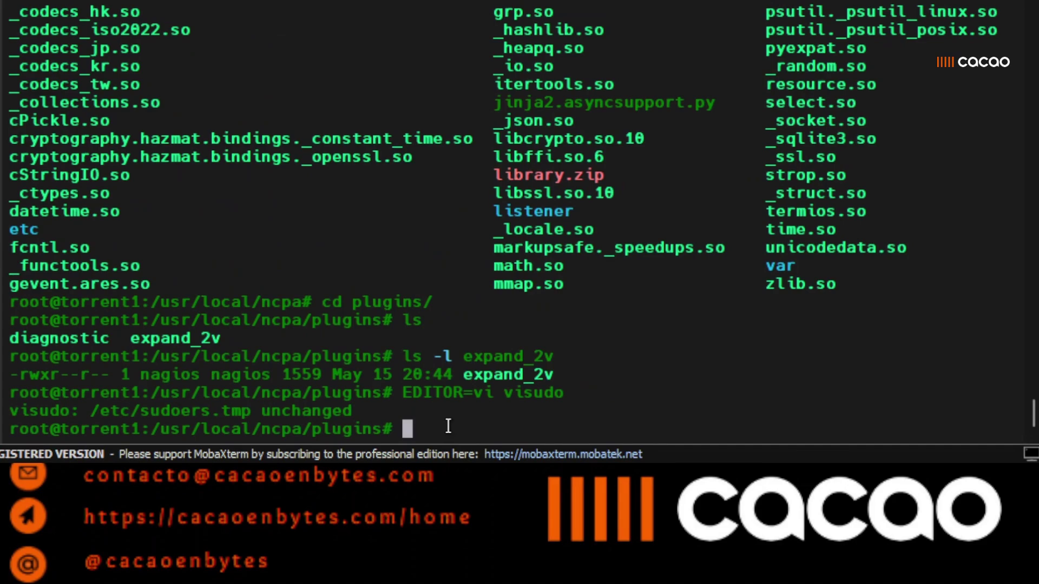
Step: Clear the terminal and run df -h to report disk usage
{"action": "type", "text": "clear"}
{"action": "key", "text": "Return"}
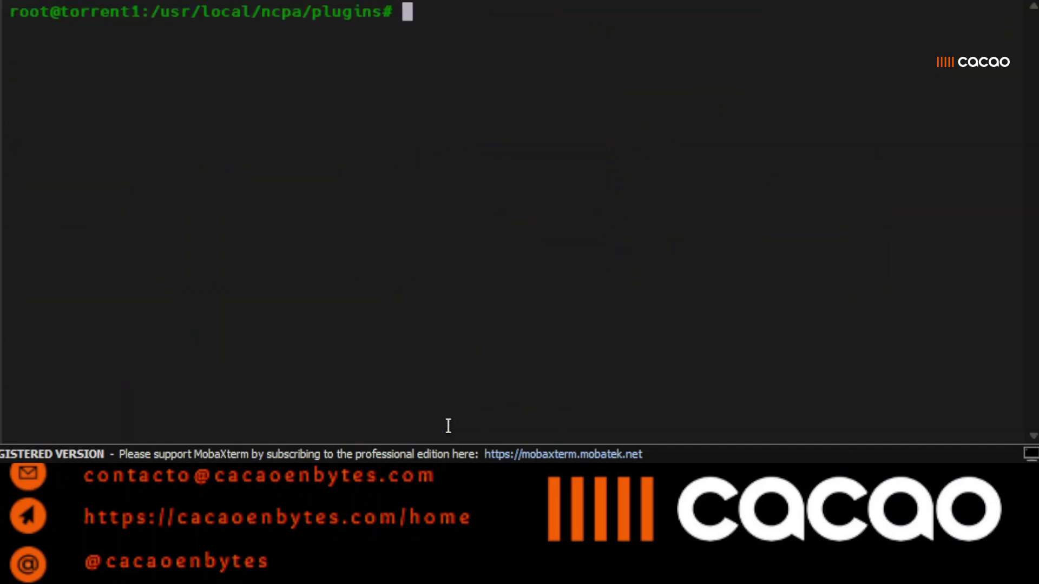
{"action": "type", "text": "df -"}
{"action": "type", "text": "h"}
{"action": "key", "text": "Return"}
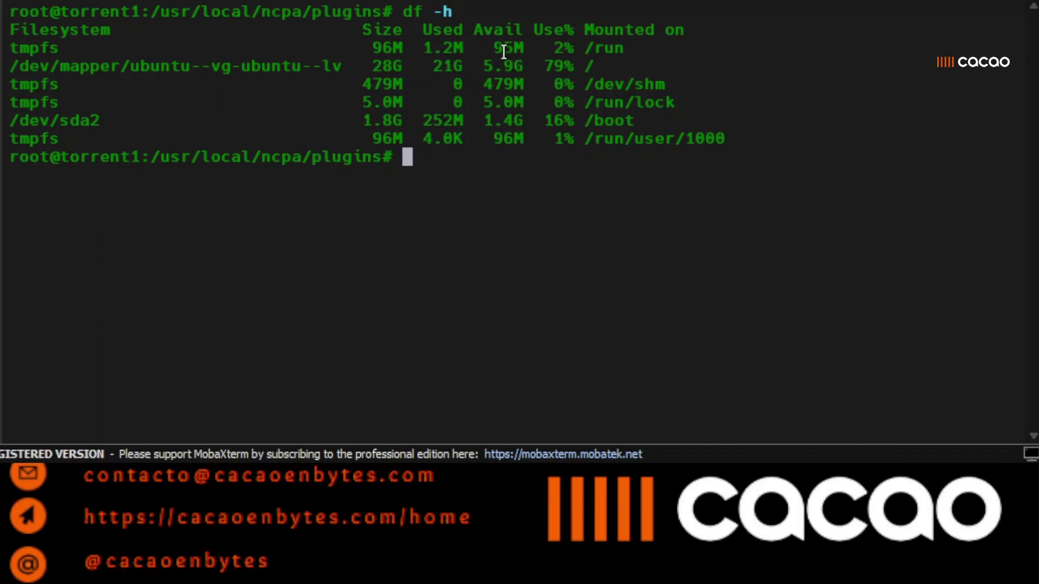
Step: Highlight the root volume's 21G used and 5.9G free figures
{"action": "double_click", "coordinate": [447, 66]}
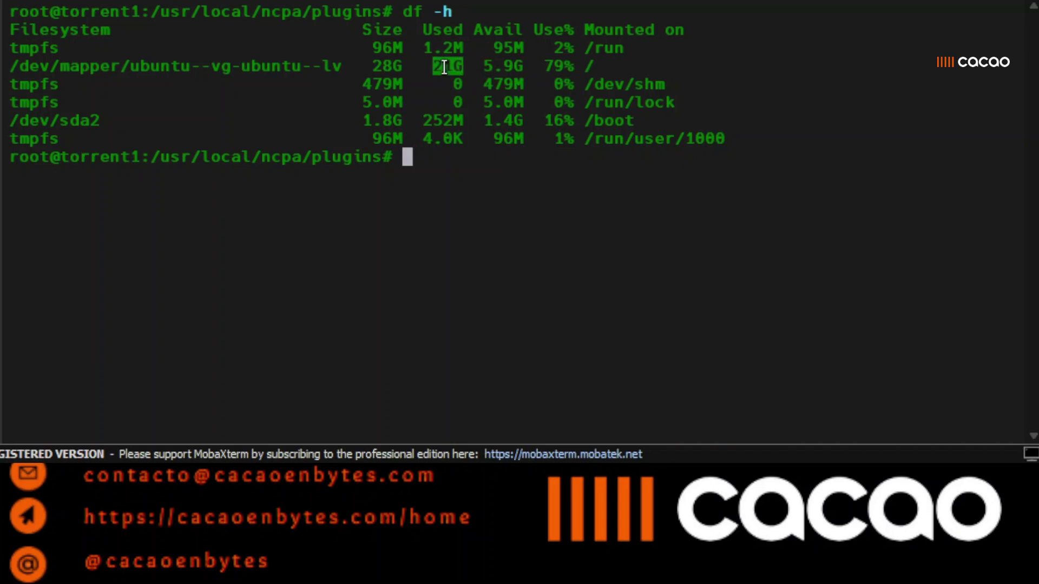
{"action": "triple_click", "coordinate": [495, 65]}
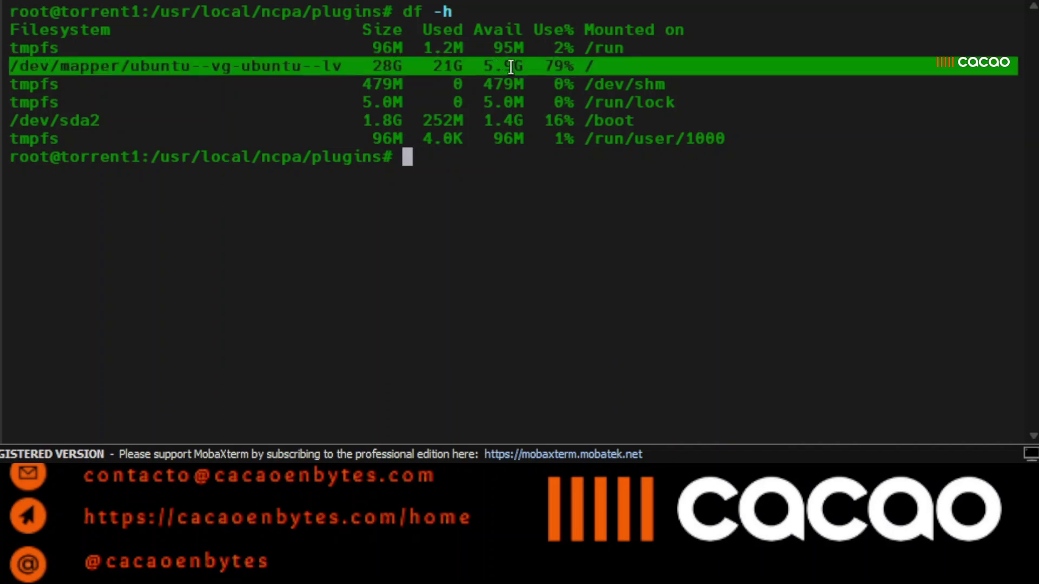
{"action": "left_click", "coordinate": [504, 65]}
{"action": "double_click", "coordinate": [500, 68]}
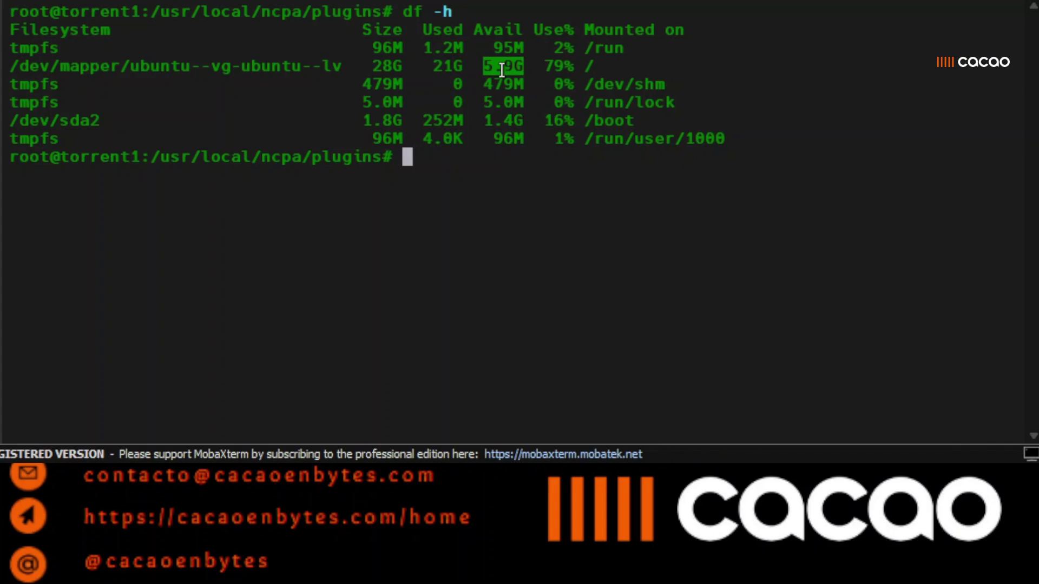
{"action": "left_click", "coordinate": [550, 307]}
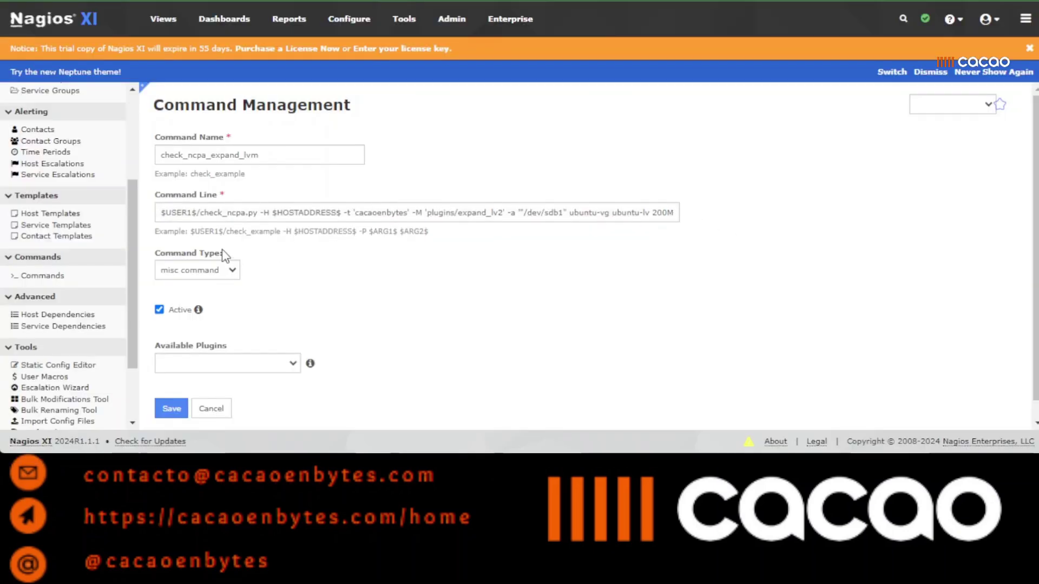
Step: Go to Monitoring > Services in the Core Config Manager
{"action": "scroll", "coordinate": [223, 249], "scroll_direction": "down", "scroll_amount": 1}
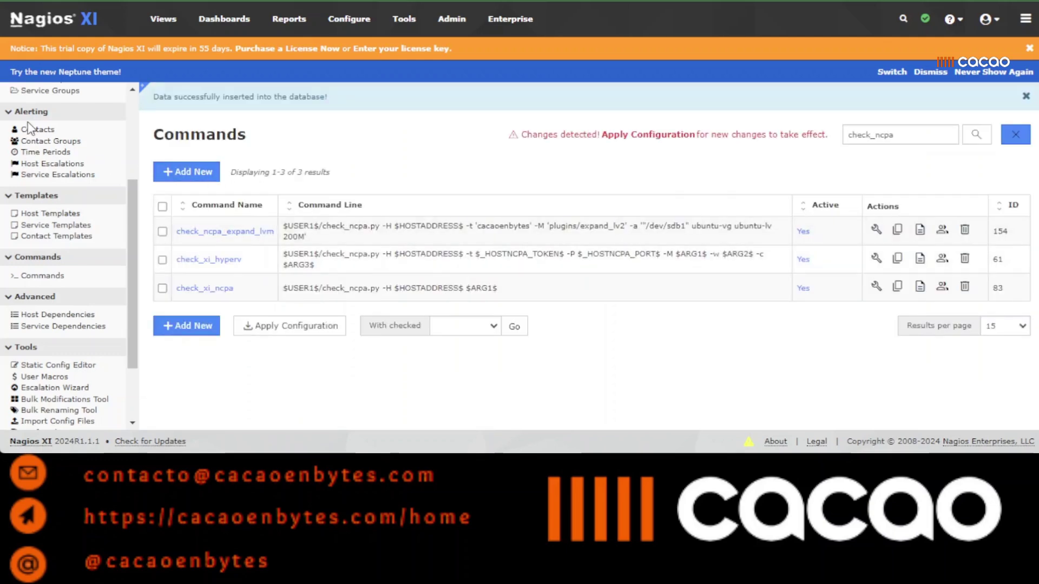
{"action": "scroll", "coordinate": [22, 205], "scroll_direction": "up", "scroll_amount": 3}
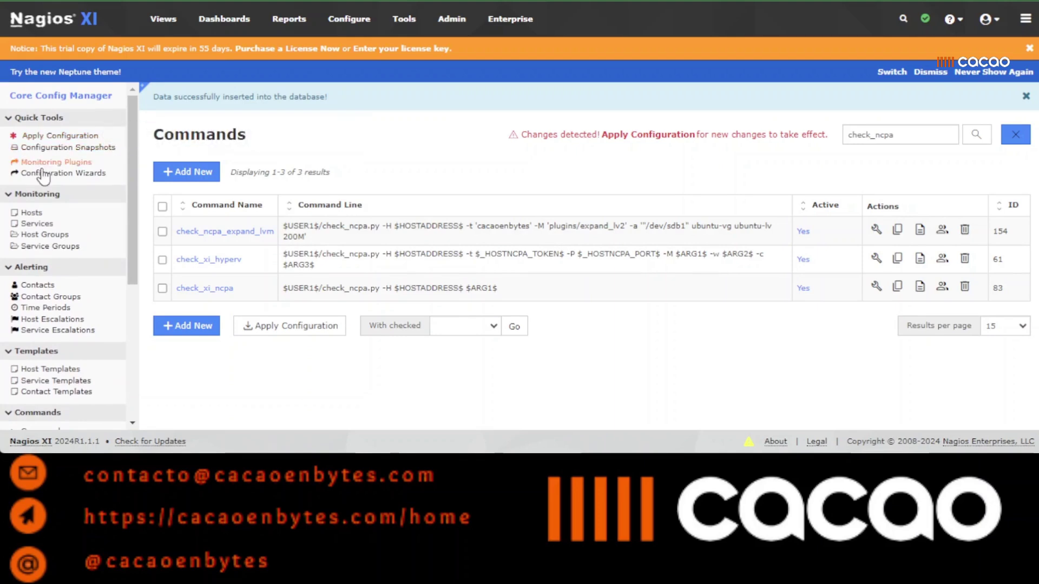
{"action": "left_click", "coordinate": [30, 223]}
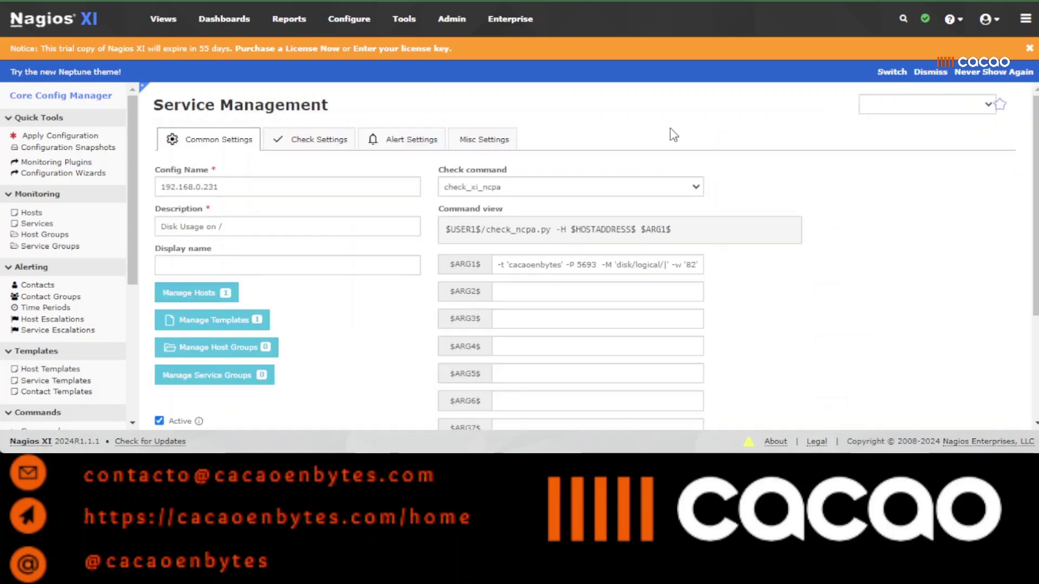
Step: Inspect the -P disk/logical/| check argument in the $ARG1$ field of 'Disk Usage on /'
{"action": "left_click_drag", "start_coordinate": [566, 266], "coordinate": [578, 268]}
{"action": "triple_click", "coordinate": [577, 267]}
{"action": "left_click", "coordinate": [780, 272]}
{"action": "left_click_drag", "start_coordinate": [668, 266], "coordinate": [765, 264]}
{"action": "left_click", "coordinate": [769, 265]}
Step: On Check Settings, set event handler check_ncpa_expand_lvm, turn event handling On, and save
{"action": "left_click", "coordinate": [308, 142]}
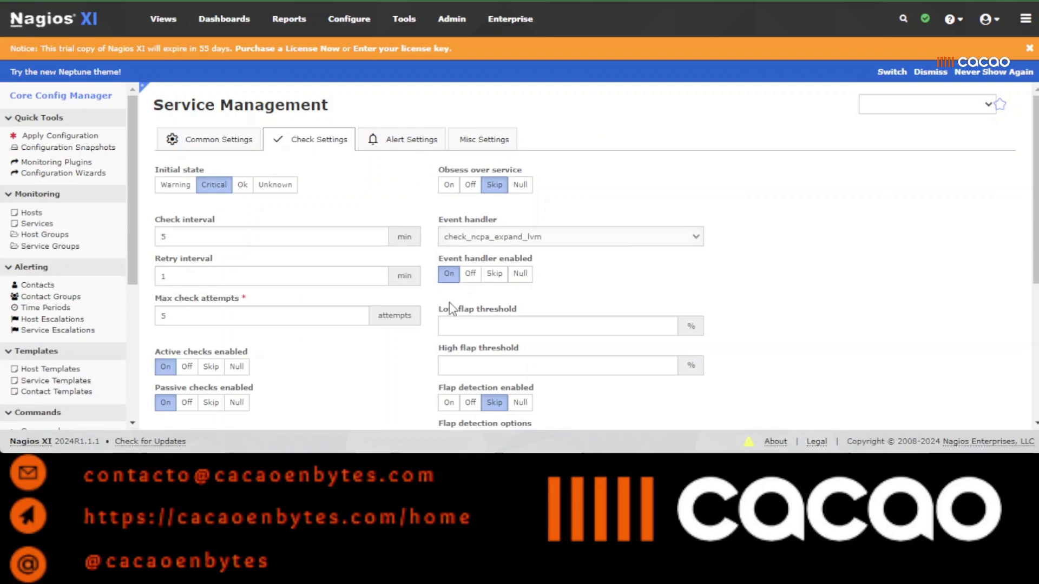
{"action": "scroll", "coordinate": [450, 323], "scroll_direction": "down", "scroll_amount": 3}
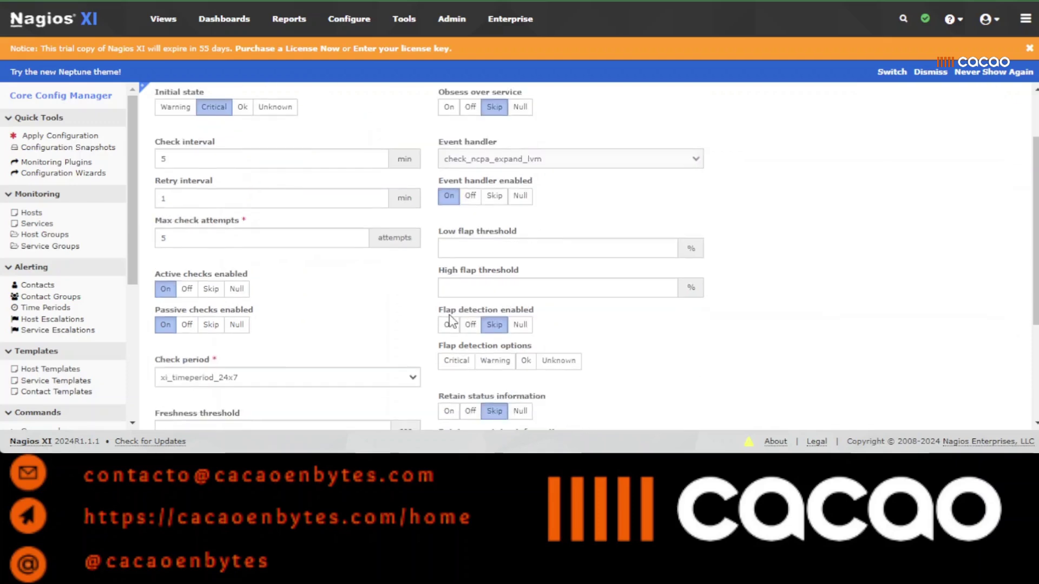
{"action": "scroll", "coordinate": [450, 323], "scroll_direction": "down", "scroll_amount": 3}
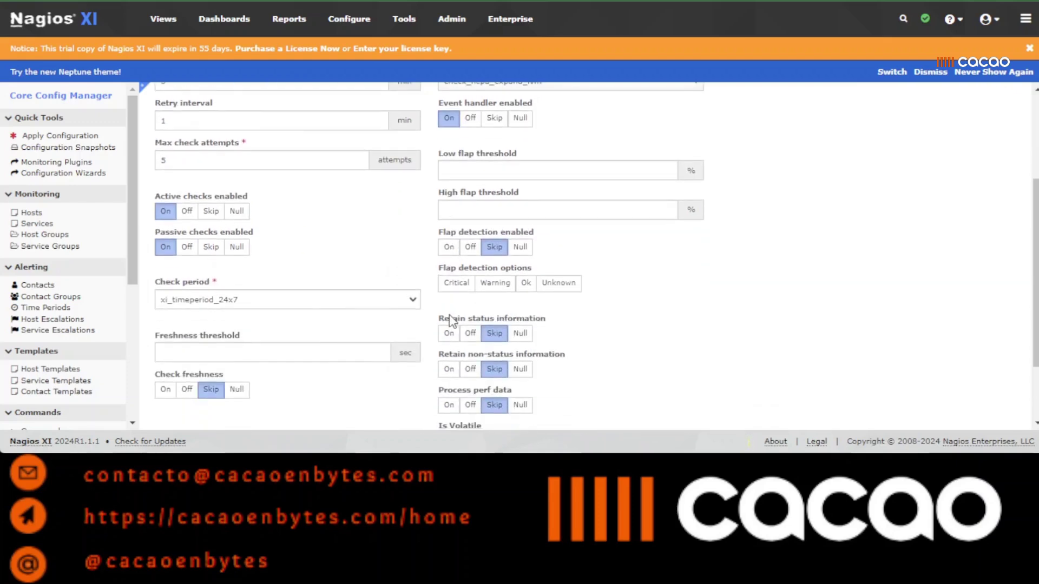
{"action": "scroll", "coordinate": [451, 320], "scroll_direction": "up", "scroll_amount": 6}
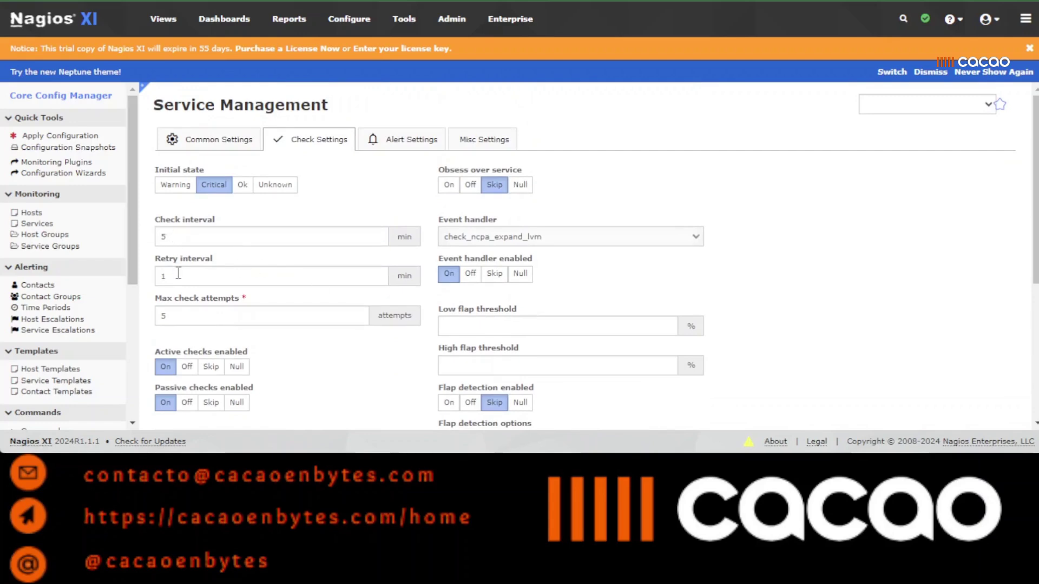
{"action": "scroll", "coordinate": [179, 276], "scroll_direction": "down", "scroll_amount": 3}
{"action": "scroll", "coordinate": [179, 279], "scroll_direction": "down", "scroll_amount": 3}
{"action": "scroll", "coordinate": [179, 287], "scroll_direction": "down", "scroll_amount": 3}
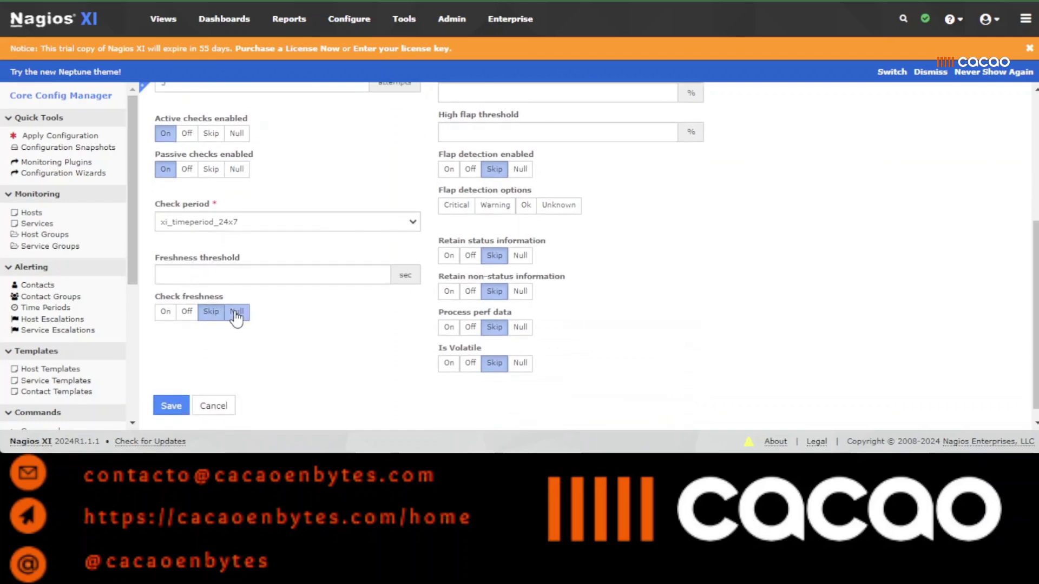
{"action": "scroll", "coordinate": [507, 306], "scroll_direction": "up", "scroll_amount": 3}
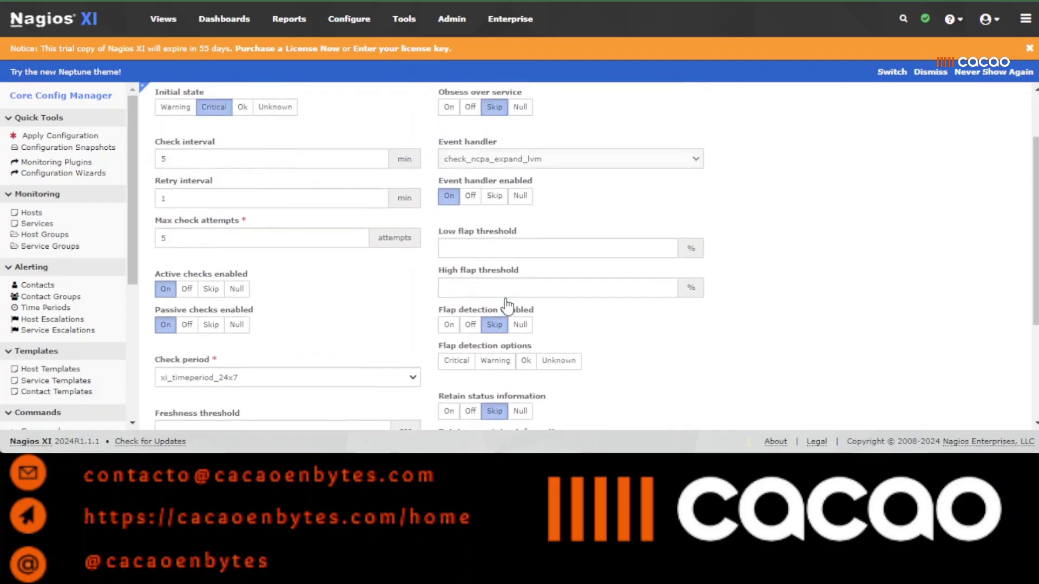
{"action": "scroll", "coordinate": [507, 307], "scroll_direction": "up", "scroll_amount": 2}
{"action": "scroll", "coordinate": [507, 304], "scroll_direction": "down", "scroll_amount": 5}
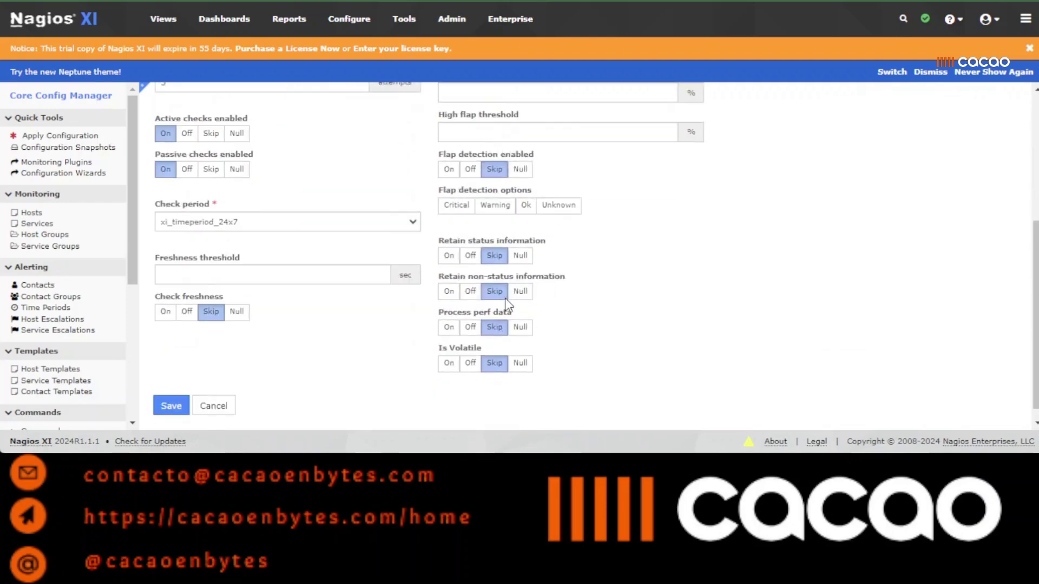
{"action": "scroll", "coordinate": [506, 300], "scroll_direction": "up", "scroll_amount": 3}
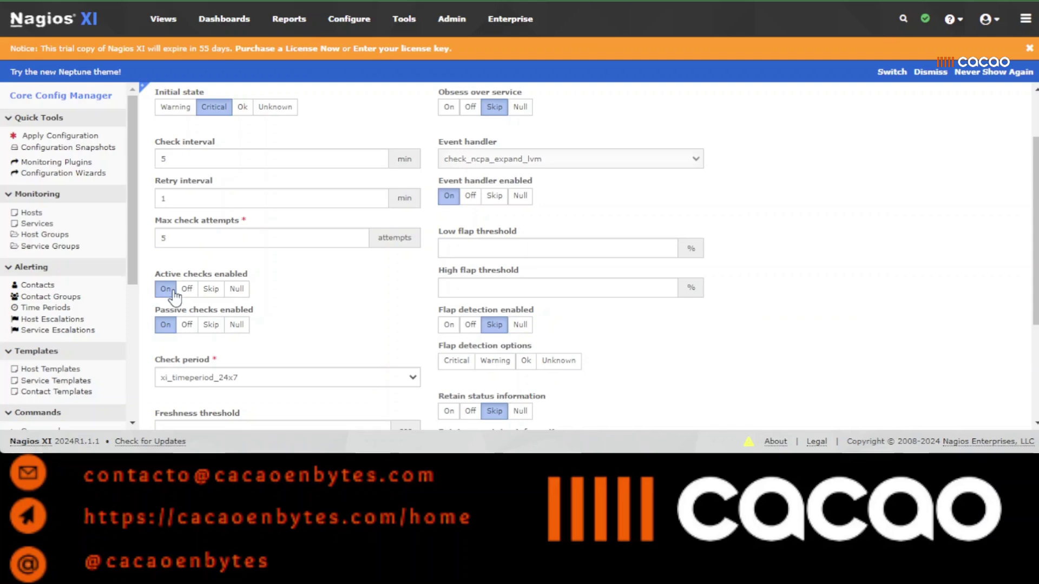
{"action": "scroll", "coordinate": [190, 336], "scroll_direction": "down", "scroll_amount": 3}
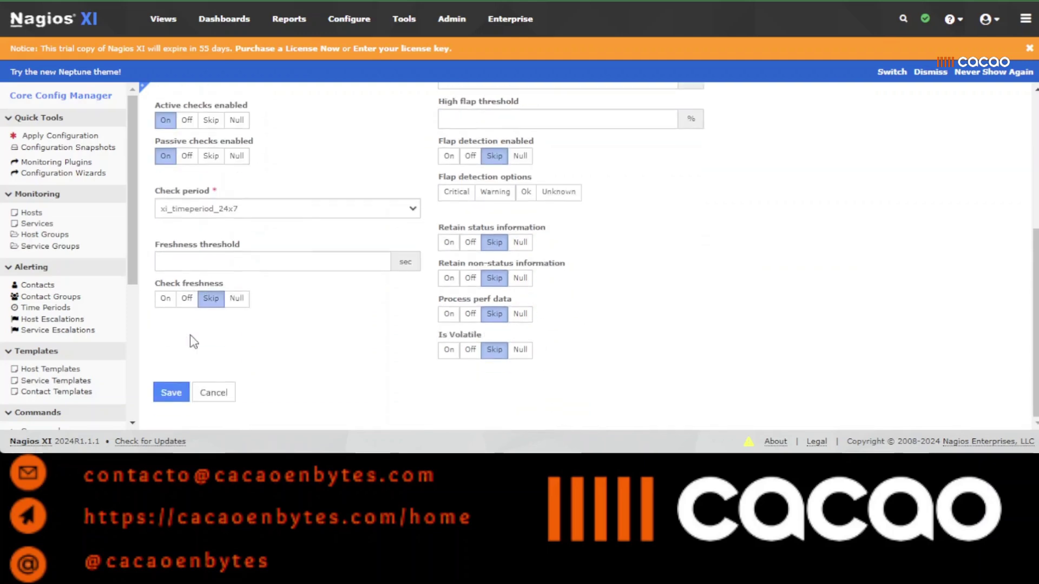
{"action": "left_click", "coordinate": [170, 394]}
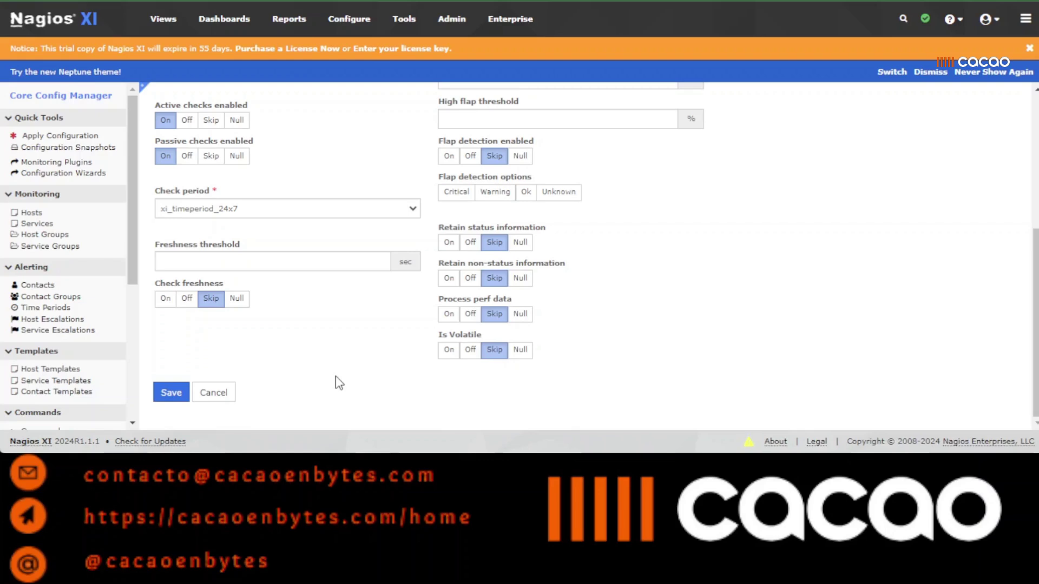
Step: Confirm the service save, apply the configuration to restart Nagios Core, and return Home
{"action": "key", "text": "Return"}
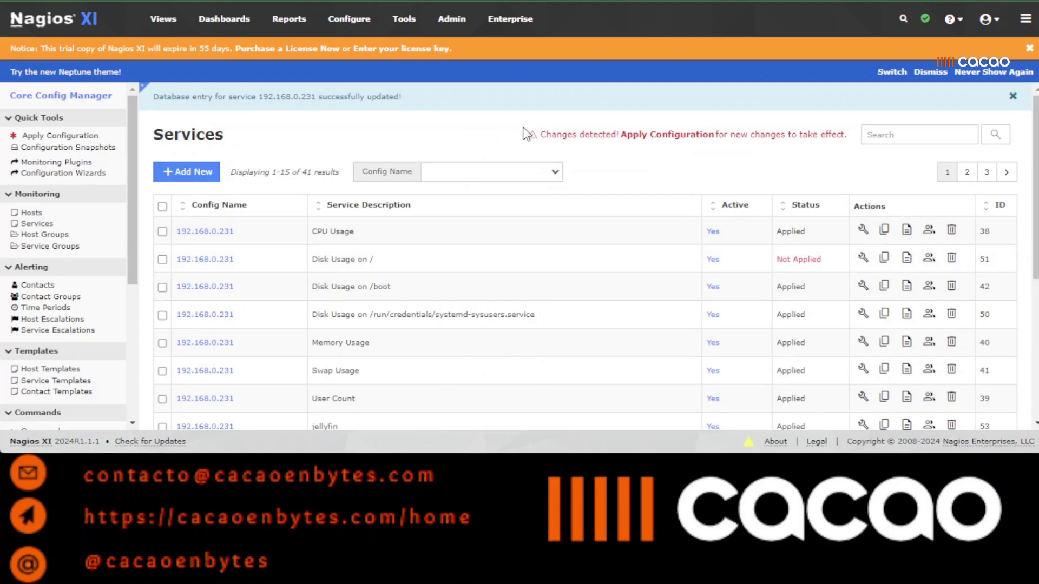
{"action": "left_click", "coordinate": [50, 141]}
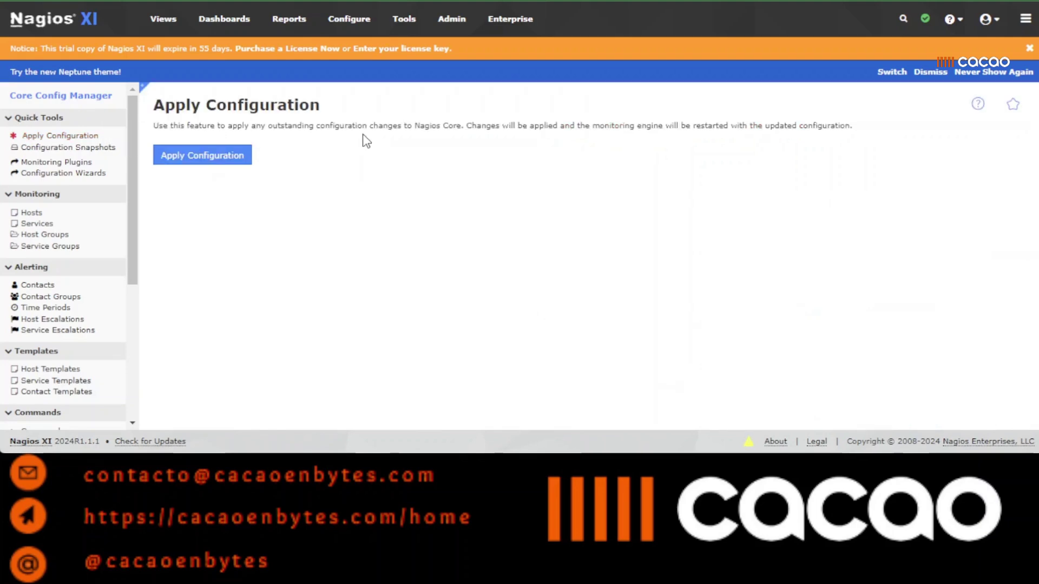
{"action": "left_click", "coordinate": [185, 155]}
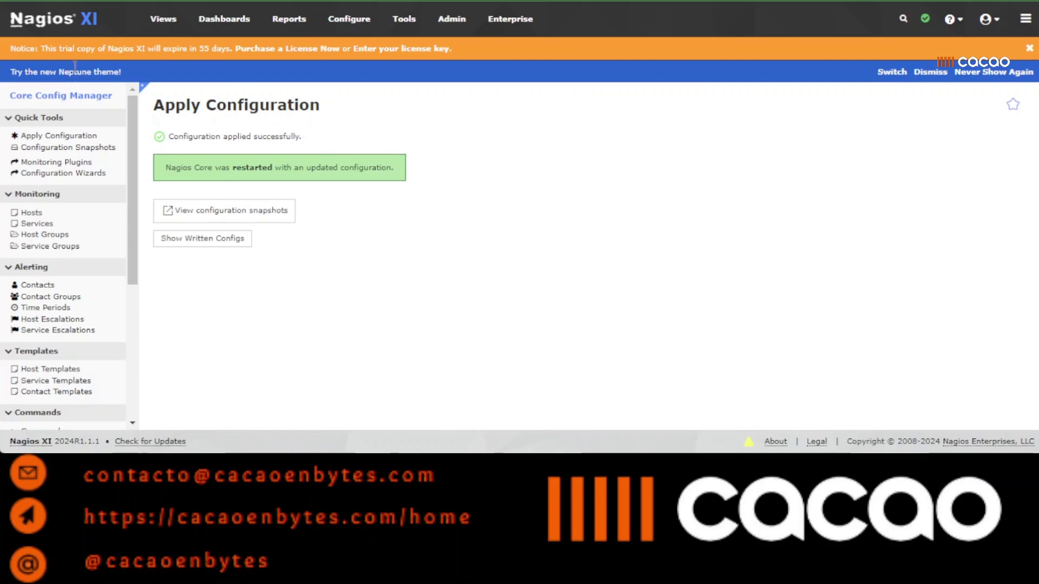
{"action": "left_click", "coordinate": [42, 24]}
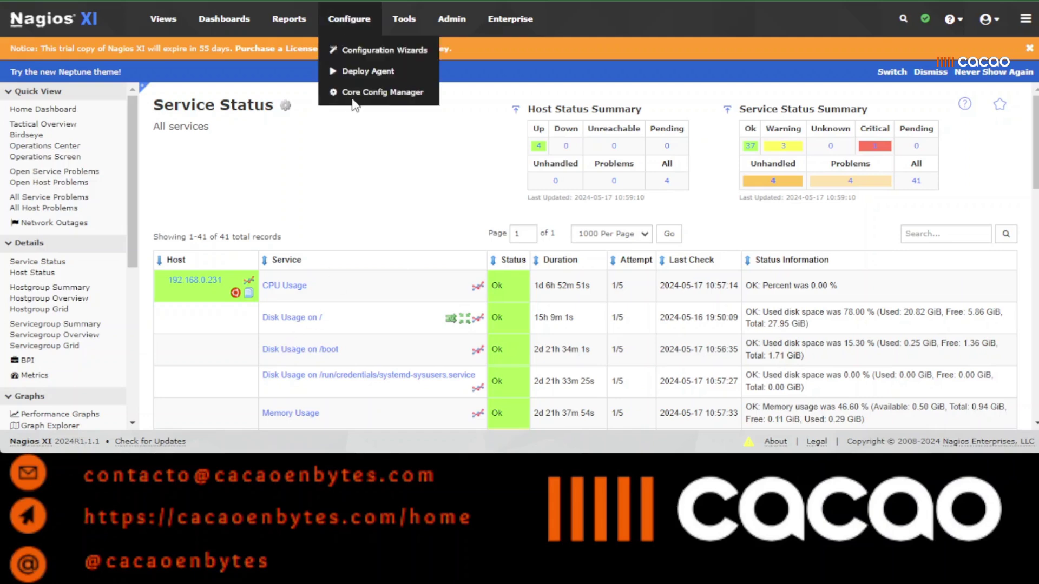
Step: In Core Config Manager, change the Disk Usage on / warning threshold from 82 to 72
{"action": "left_click", "coordinate": [356, 94]}
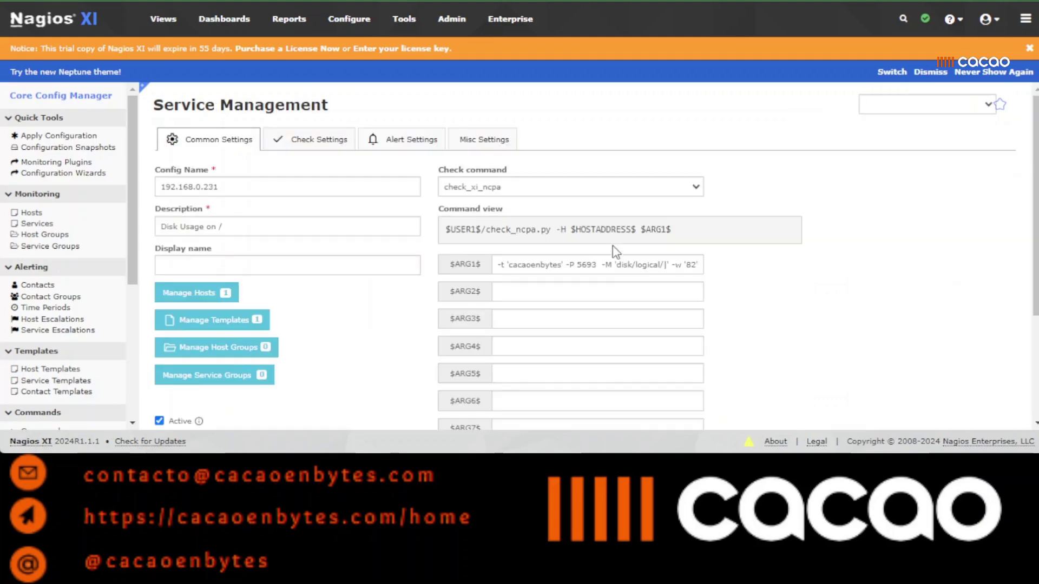
{"action": "left_click_drag", "start_coordinate": [624, 269], "coordinate": [680, 271]}
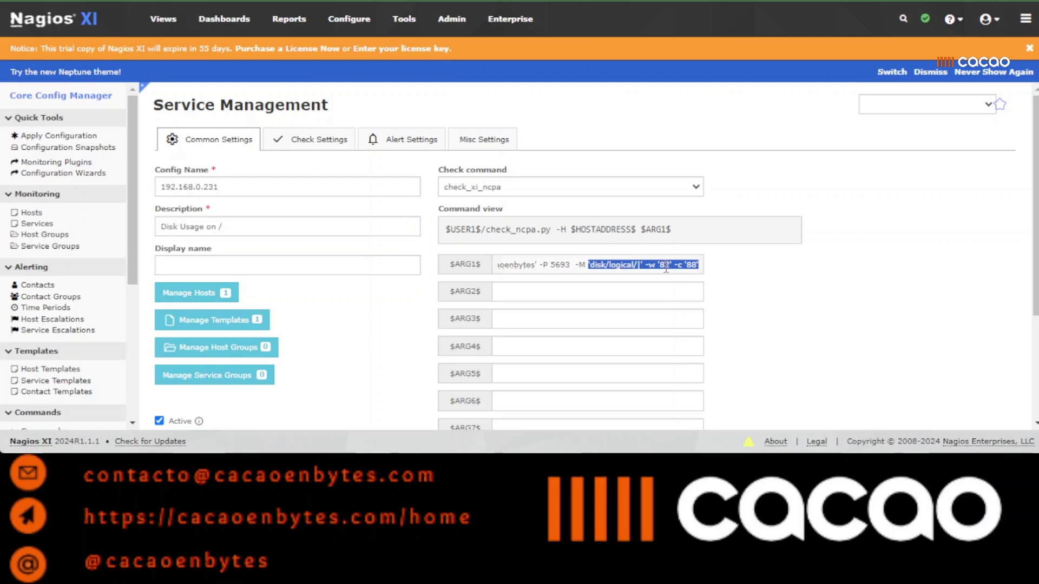
{"action": "left_click", "coordinate": [666, 266]}
{"action": "key", "text": "BackSpace"}
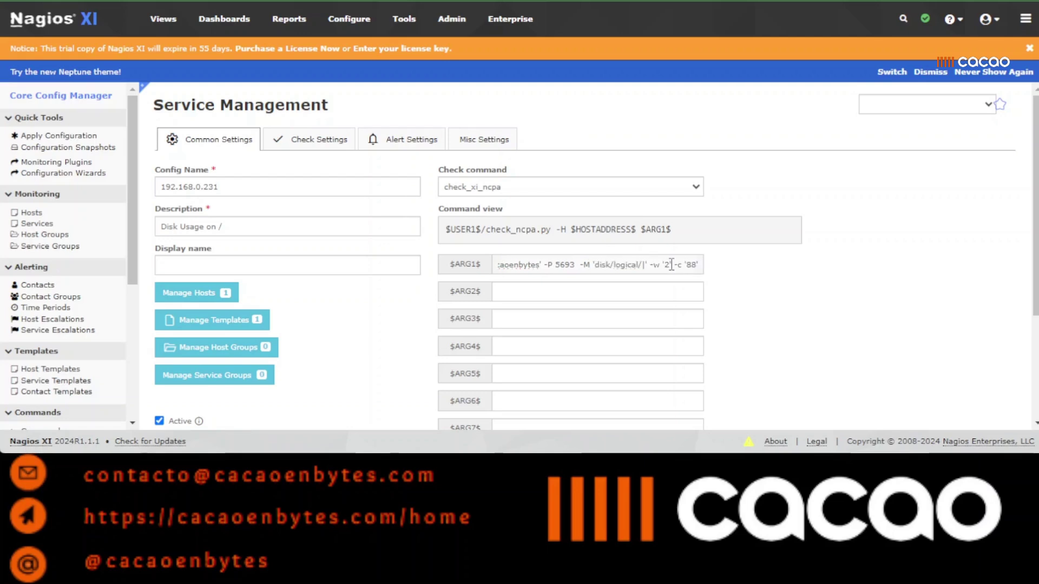
{"action": "type", "text": "7"}
Step: Set the critical threshold in the $ARG1$ value to '79'
{"action": "left_click_drag", "start_coordinate": [695, 265], "coordinate": [729, 272]}
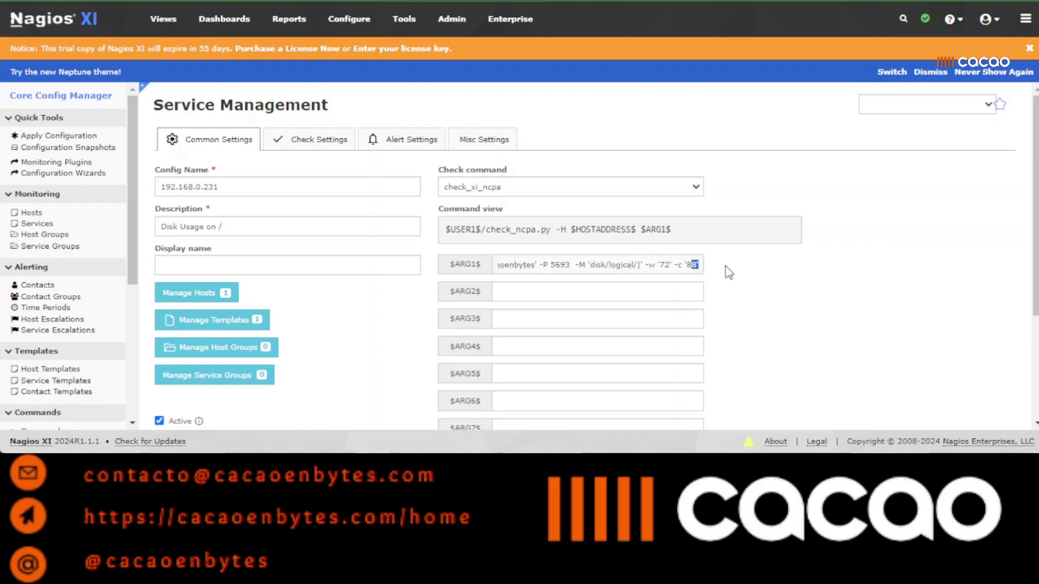
{"action": "type", "text": "8"}
{"action": "key", "text": "BackSpace"}
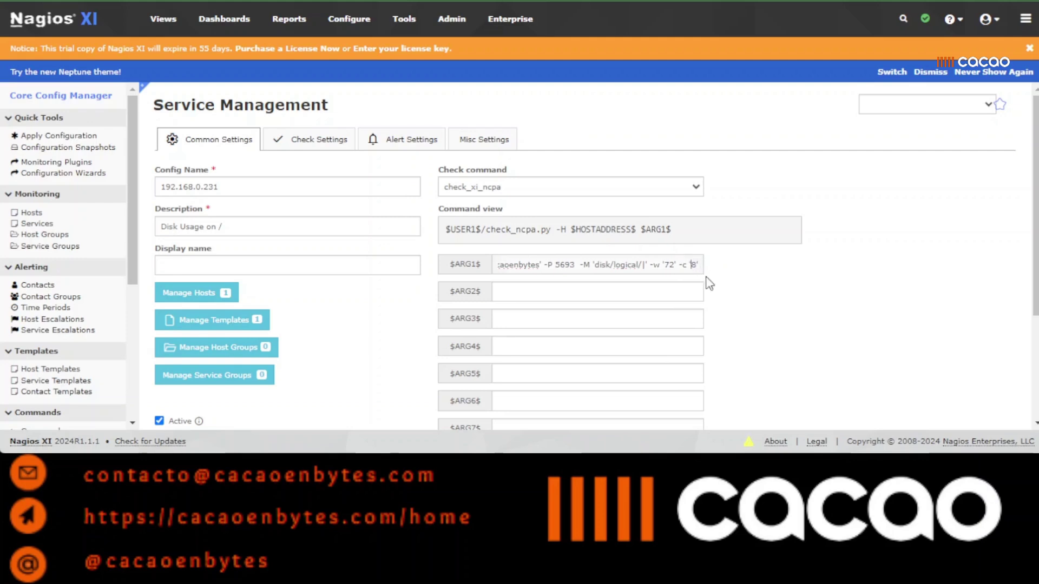
{"action": "key", "text": "Left"}
{"action": "type", "text": "7"}
{"action": "left_click_drag", "start_coordinate": [672, 265], "coordinate": [715, 269]}
{"action": "left_click", "coordinate": [696, 265]}
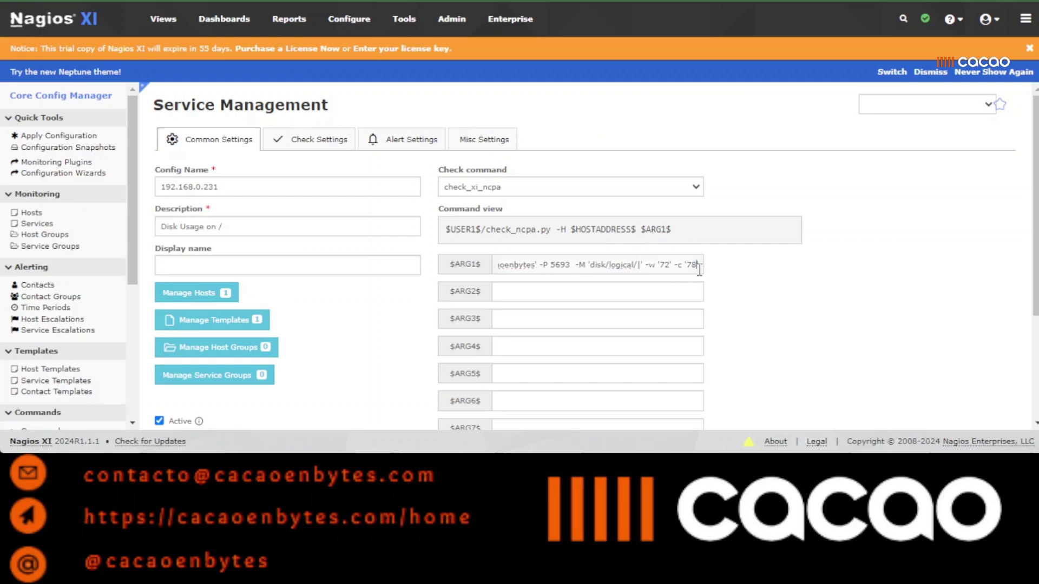
{"action": "key", "text": "BackSpace"}
{"action": "type", "text": "9"}
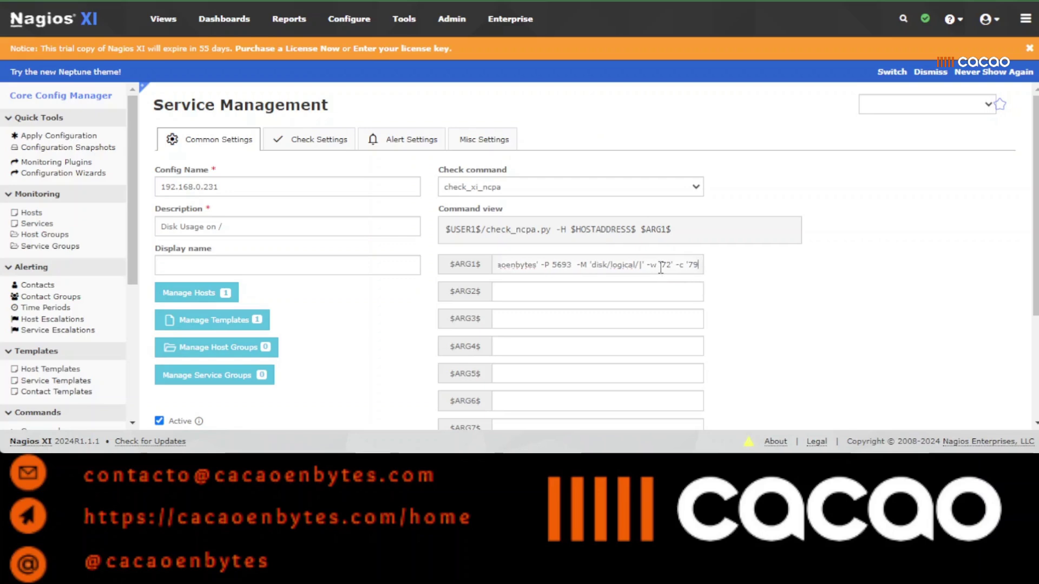
{"action": "left_click_drag", "start_coordinate": [657, 265], "coordinate": [763, 276]}
{"action": "left_click", "coordinate": [763, 277]}
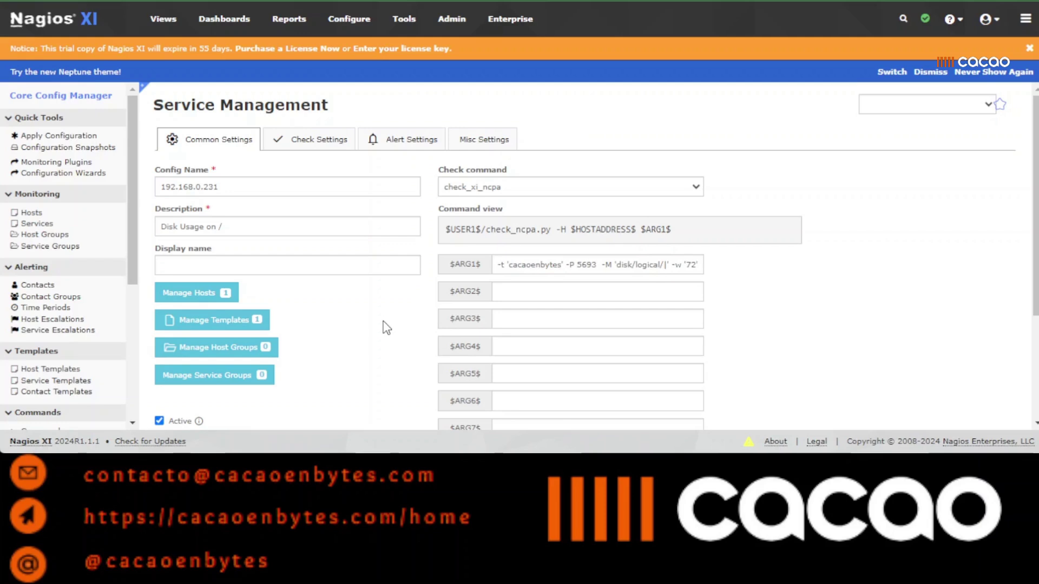
{"action": "scroll", "coordinate": [165, 422], "scroll_direction": "down", "scroll_amount": 3}
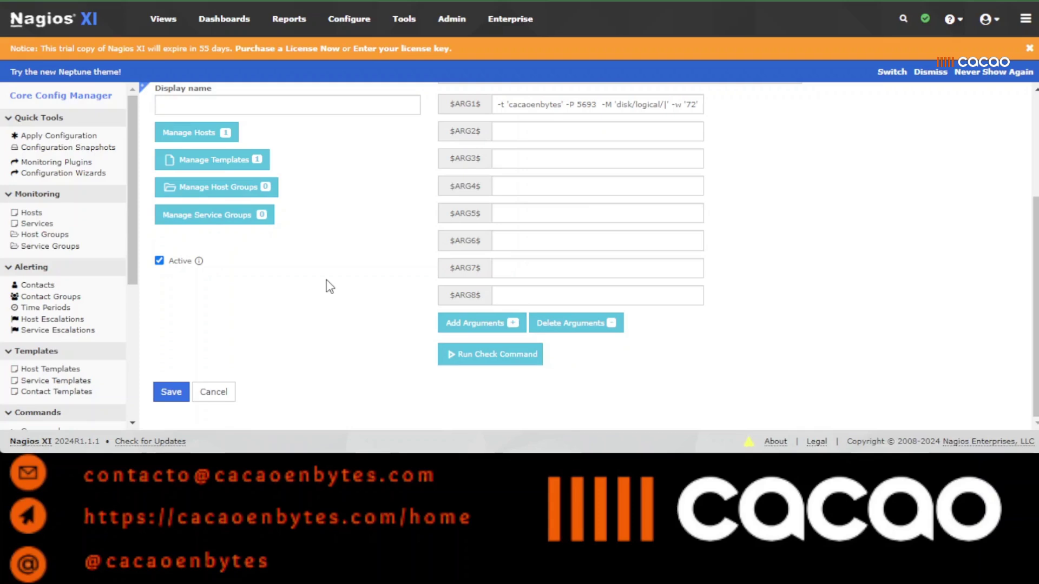
Step: Scroll the edited NCPA service form to bring its controls back into view
{"action": "scroll", "coordinate": [368, 279], "scroll_direction": "up", "scroll_amount": 3}
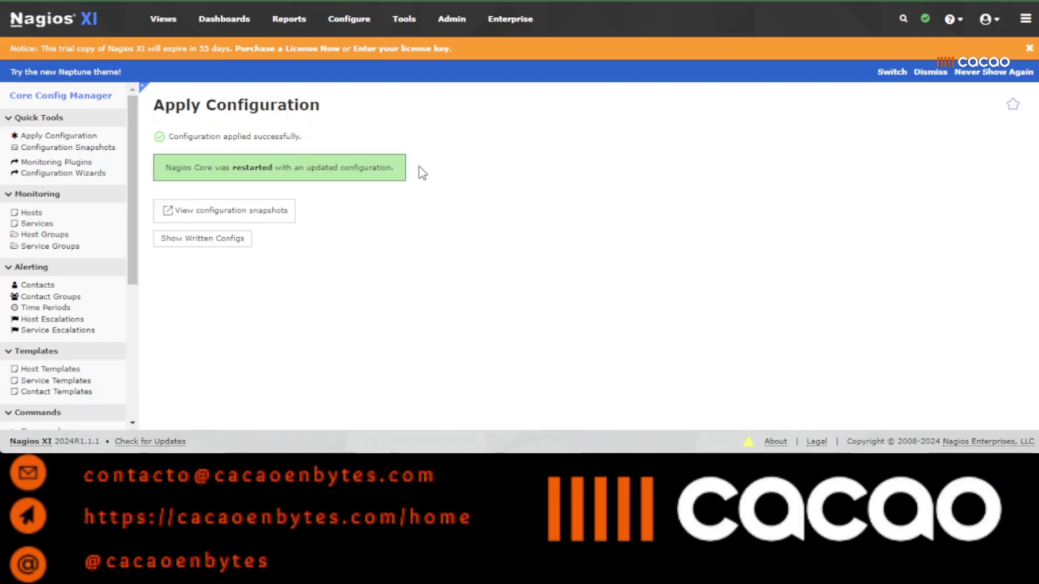
Step: Return to the Nagios XI home view and open the Disk Usage on / service details
{"action": "left_click", "coordinate": [43, 24]}
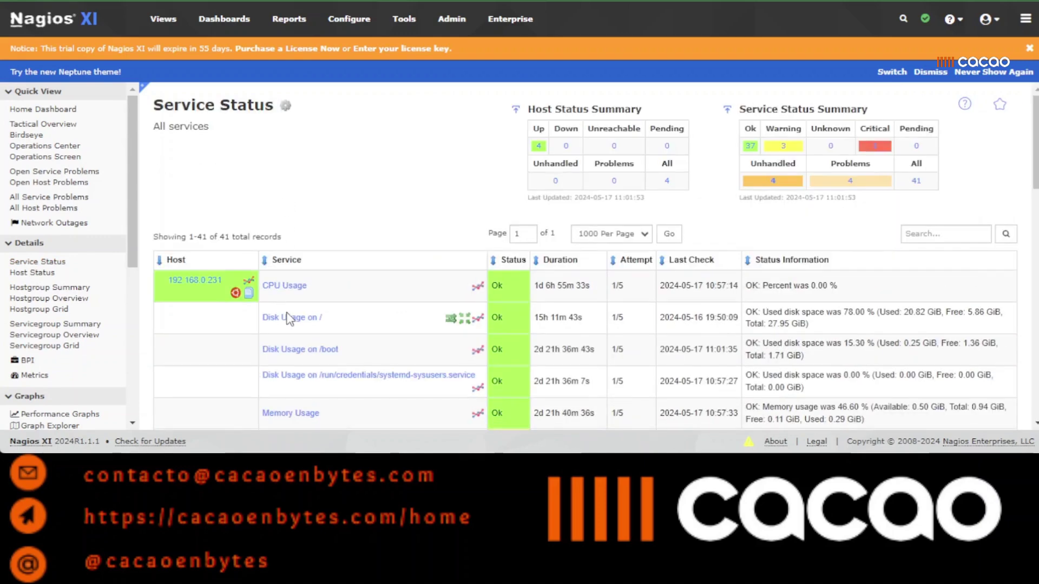
{"action": "left_click", "coordinate": [290, 318]}
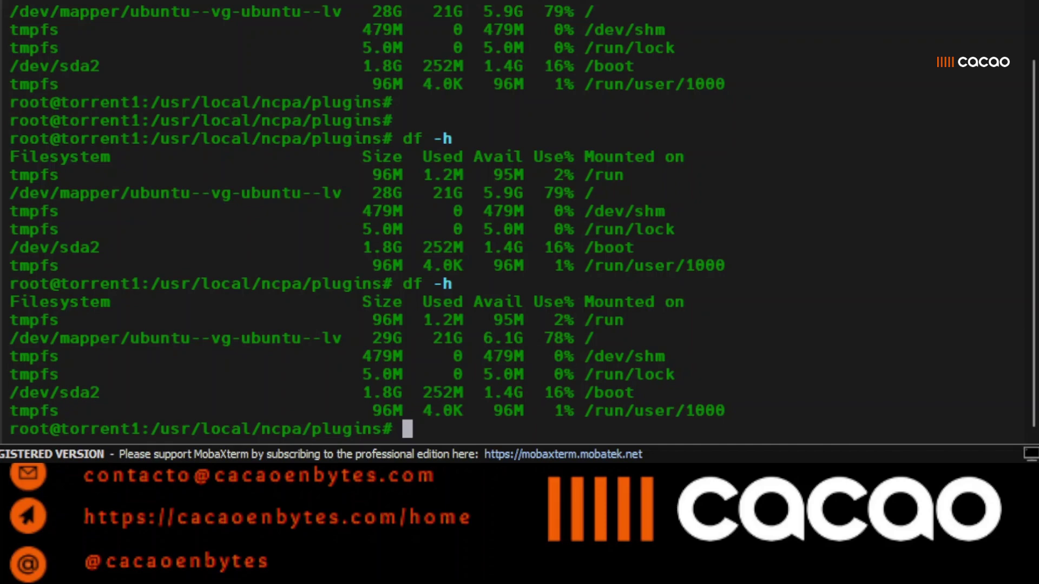
Step: Highlight the /dev/mapper root volume row in both df -h outputs, showing 28G and 29G
{"action": "triple_click", "coordinate": [303, 191]}
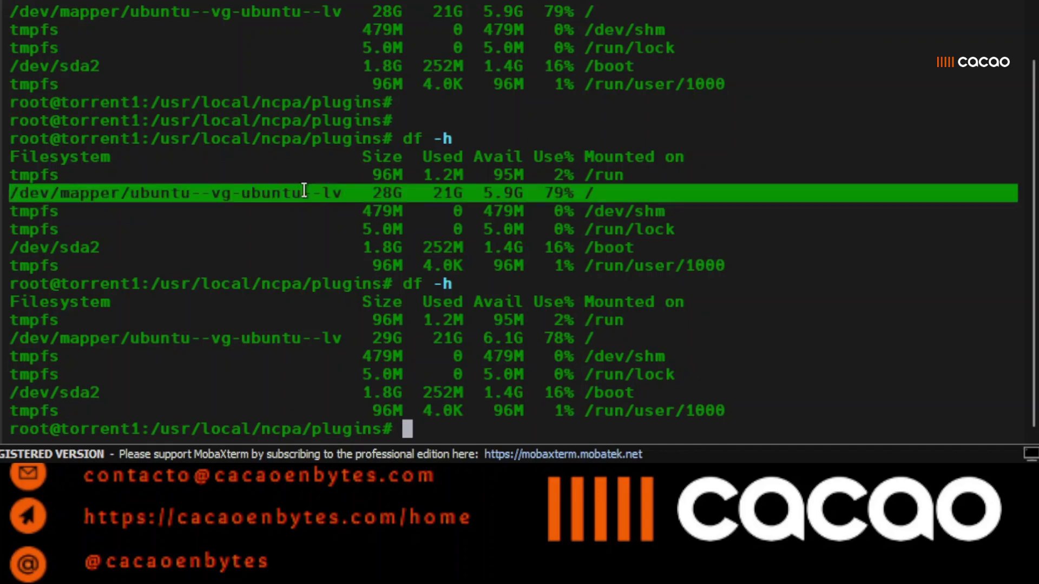
{"action": "triple_click", "coordinate": [247, 338]}
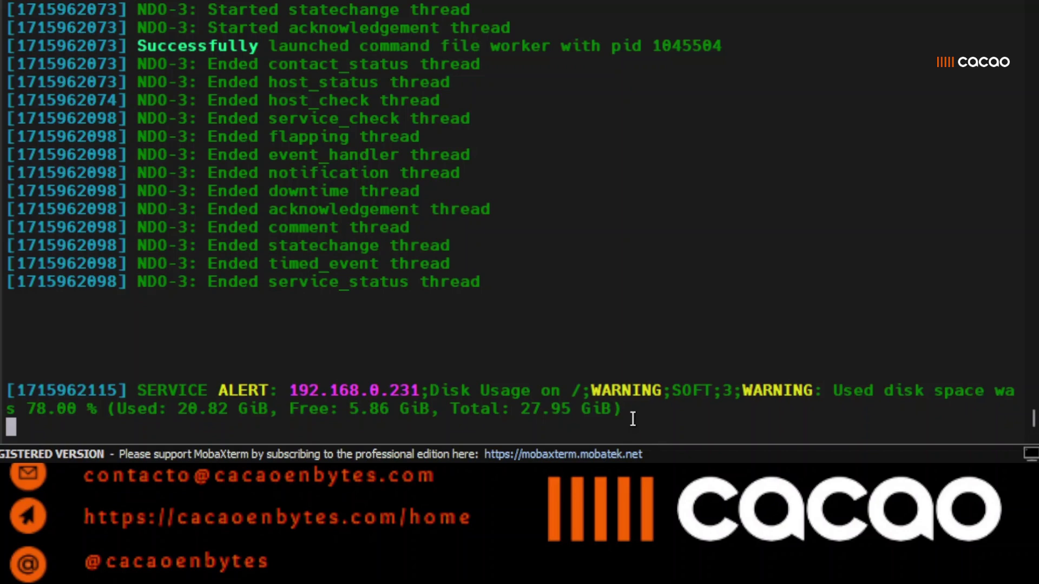
Step: Stop the Nagios log tail and change into /usr/local/nagios/etc/ by editing a recalled path
{"action": "key", "text": "ctrl+c"}
{"action": "key", "text": "Up"}
{"action": "key", "text": "Up"}
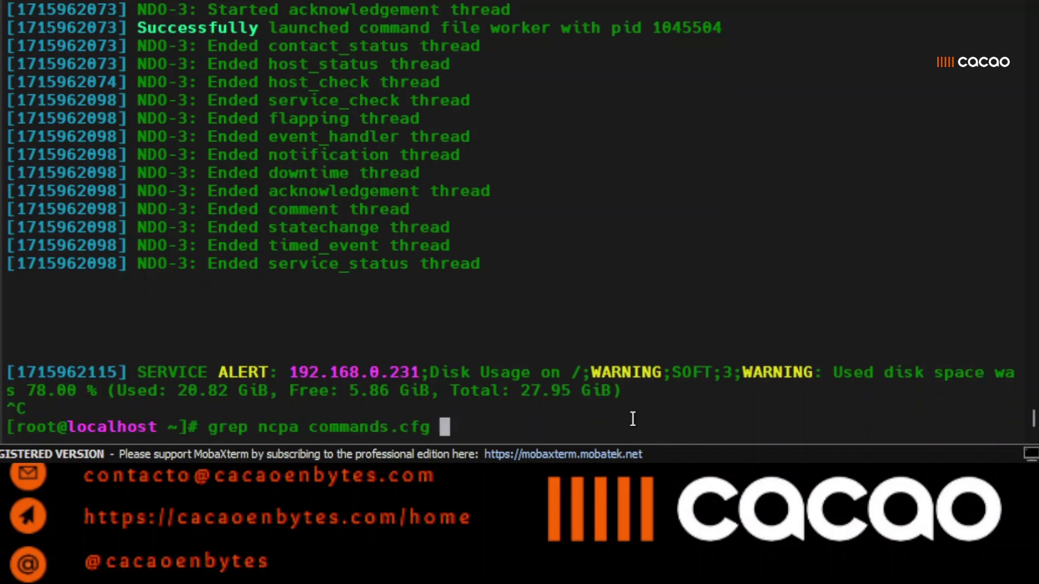
{"action": "key", "text": "Down"}
{"action": "key", "text": "Up"}
{"action": "key", "text": "Up"}
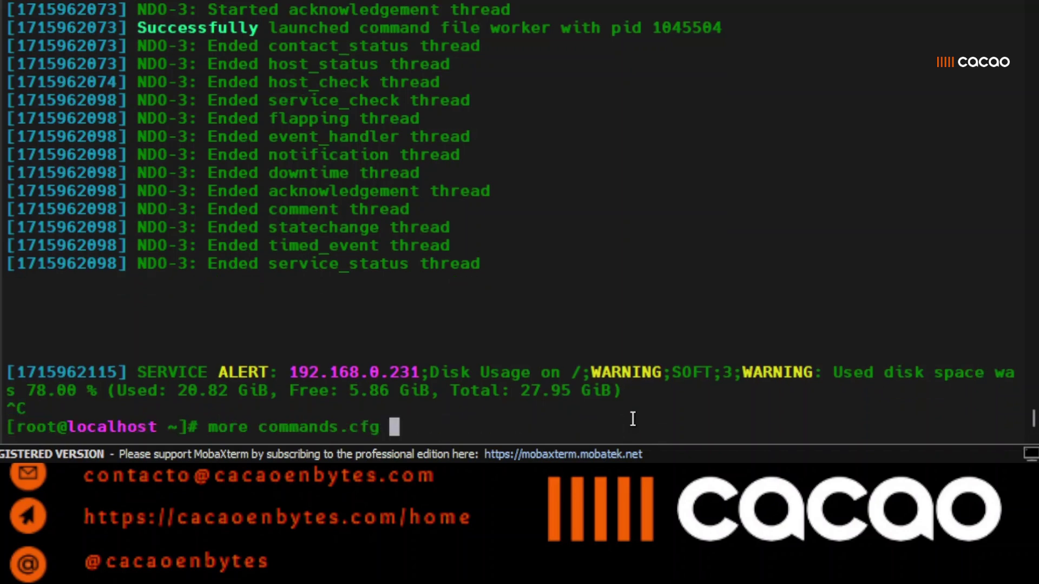
{"action": "key", "text": "Down"}
{"action": "key", "text": "Down"}
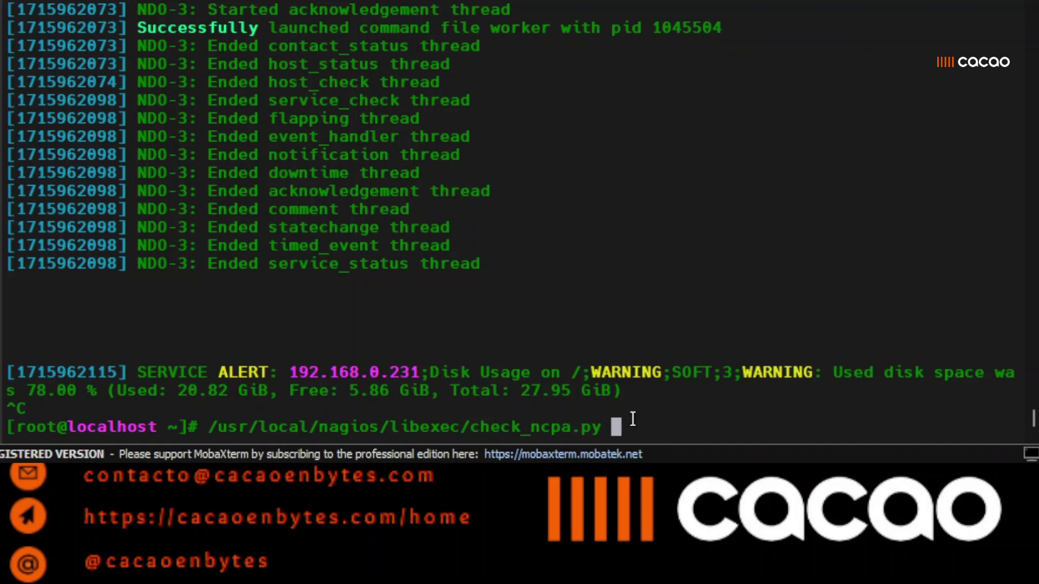
{"action": "key", "text": "Up"}
{"action": "key", "text": "Up"}
{"action": "key", "text": "Down"}
{"action": "key", "text": "Down"}
{"action": "key", "text": "BackSpace"}
{"action": "key", "text": "BackSpace"}
{"action": "key", "text": "BackSpace"}
{"action": "key", "text": "BackSpace"}
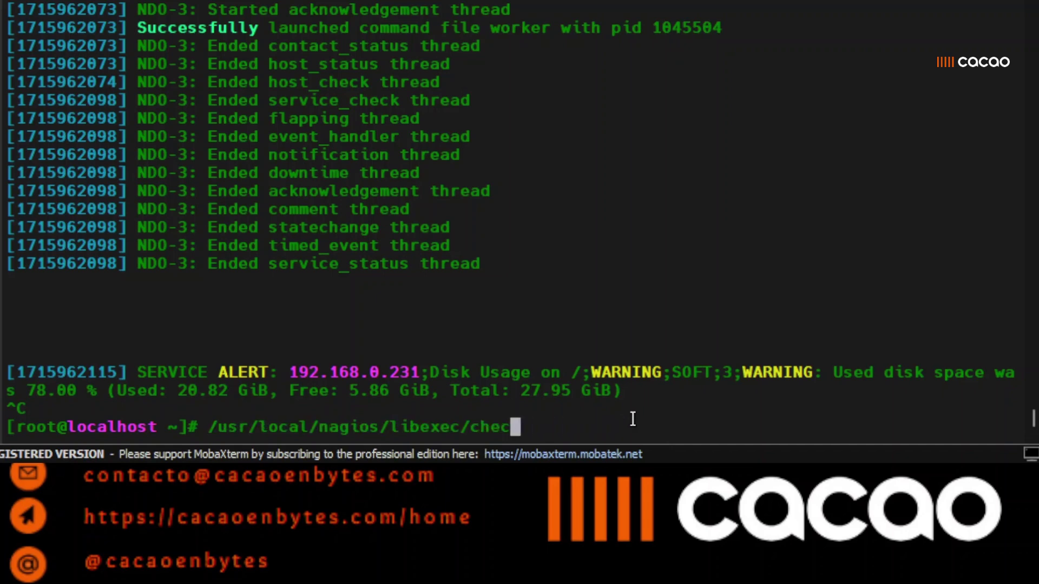
{"action": "key", "text": "BackSpace"}
{"action": "key", "text": "BackSpace"}
{"action": "key", "text": "BackSpace"}
{"action": "key", "text": "BackSpace"}
{"action": "key", "text": "BackSpace"}
{"action": "key", "text": "BackSpace"}
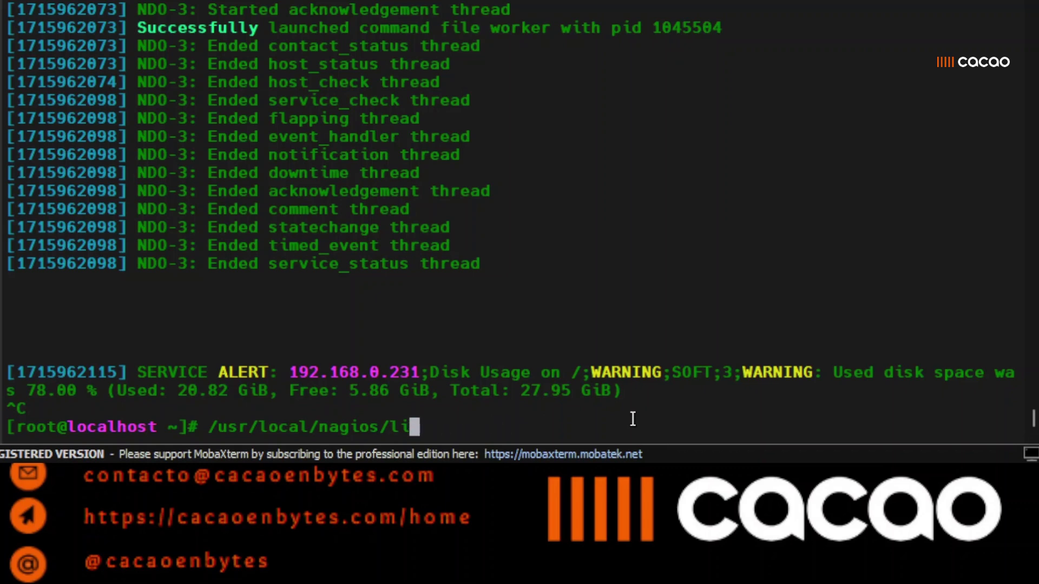
{"action": "key", "text": "BackSpace"}
{"action": "key", "text": "BackSpace"}
{"action": "type", "text": "et"}
{"action": "type", "text": "c/"}
{"action": "key", "text": "Left"}
{"action": "key", "text": "Left"}
{"action": "key", "text": "Left"}
{"action": "key", "text": "Left"}
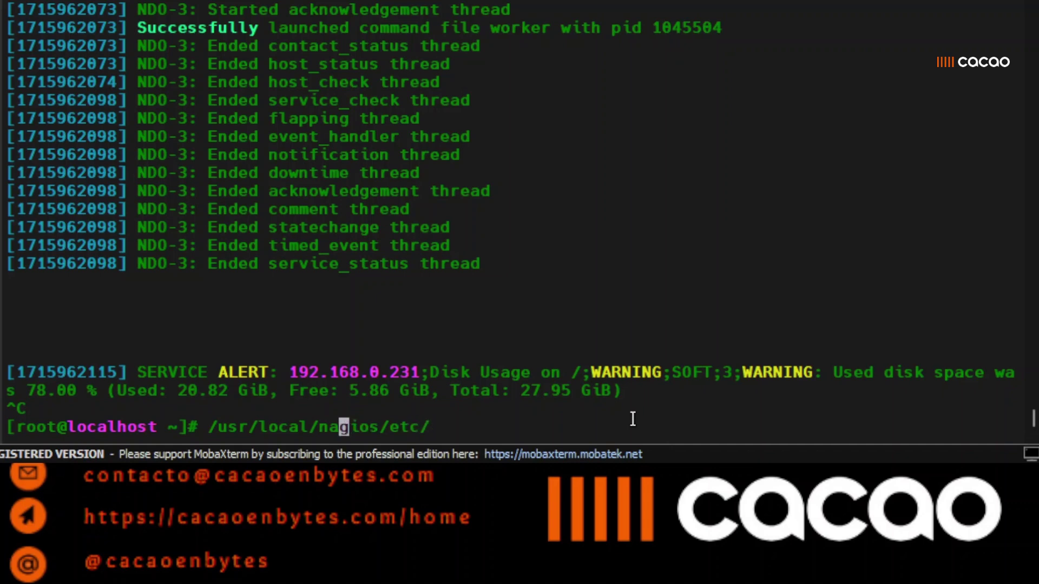
{"action": "key", "text": "Left"}
{"action": "key", "text": "Left"}
{"action": "key", "text": "Left"}
{"action": "type", "text": "cd"}
{"action": "key", "text": "Return"}
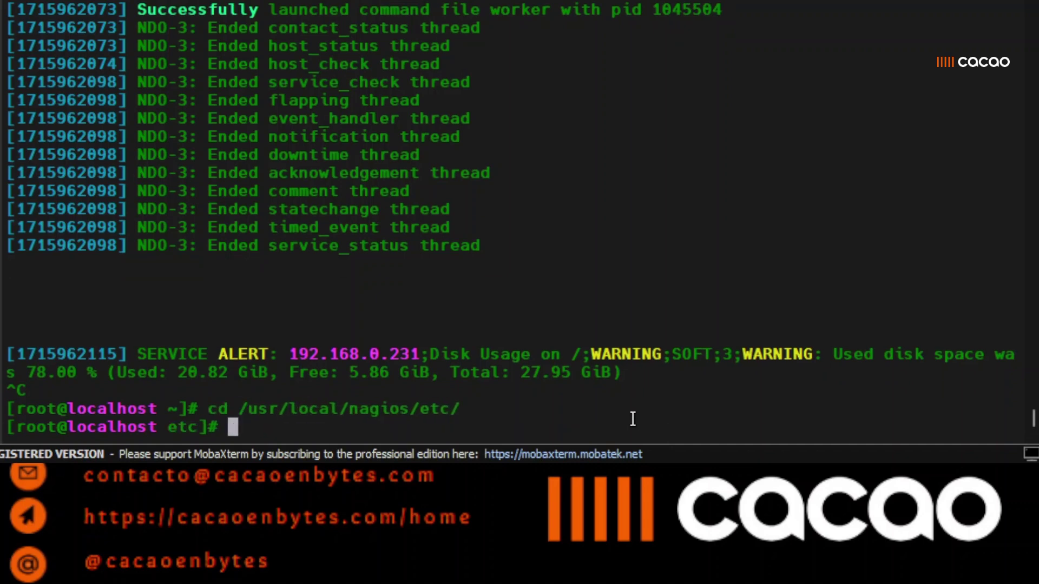
Step: List the etc folder and grep commands.cfg for the ncpa command definitions
{"action": "type", "text": "ls"}
{"action": "key", "text": "Return"}
{"action": "type", "text": "mor"}
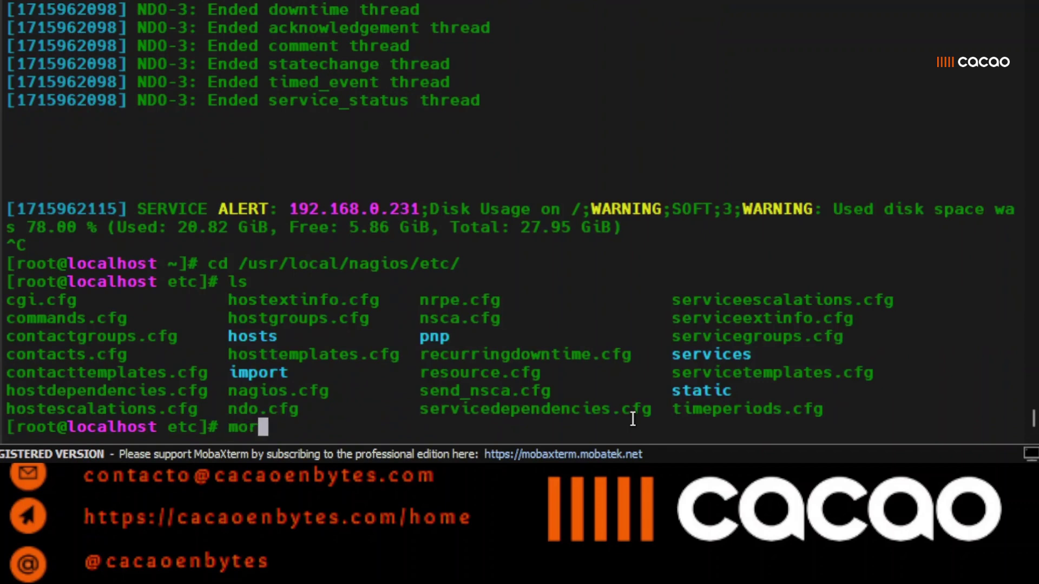
{"action": "type", "text": "e nc"}
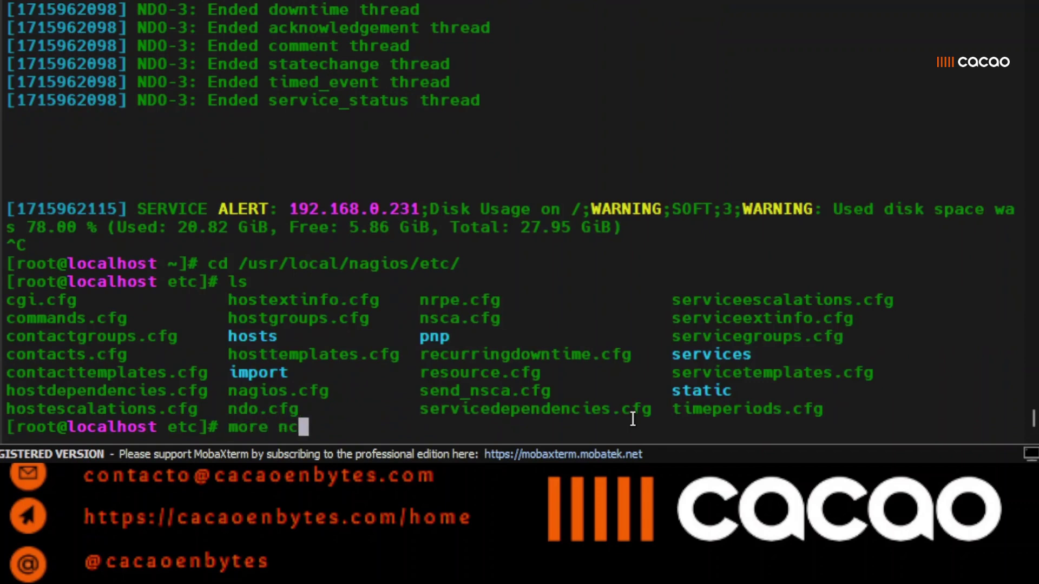
{"action": "key", "text": "BackSpace"}
{"action": "key", "text": "BackSpace"}
{"action": "key", "text": "BackSpace"}
{"action": "type", "text": "c"}
{"action": "type", "text": "om"}
{"action": "key", "text": "Tab"}
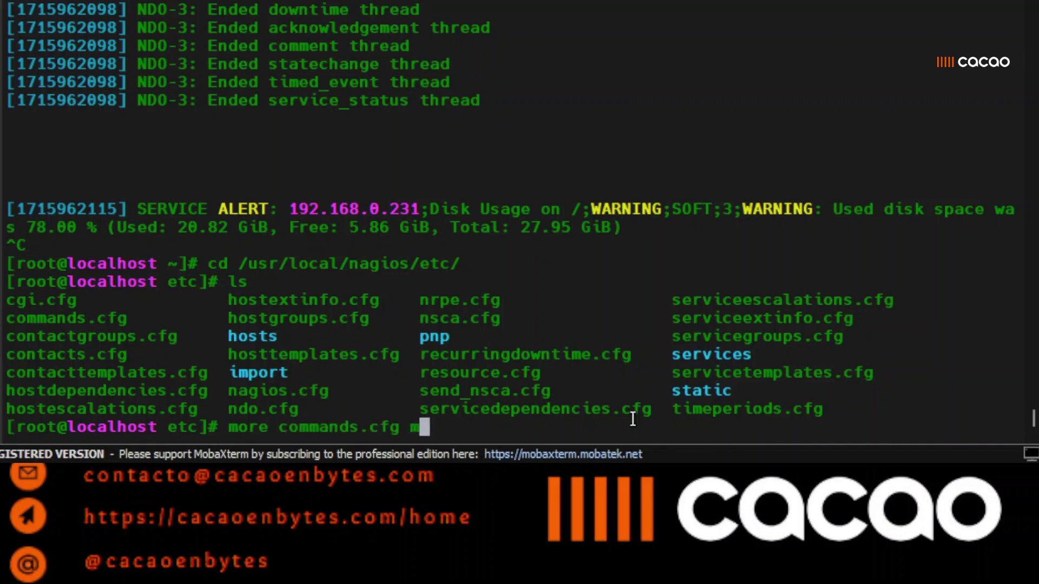
{"action": "key", "text": "BackSpace"}
{"action": "key", "text": "Left"}
{"action": "key", "text": "Left"}
{"action": "key", "text": "Left"}
{"action": "key", "text": "Left"}
{"action": "key", "text": "Left"}
{"action": "key", "text": "Left"}
{"action": "key", "text": "Left"}
{"action": "key", "text": "BackSpace"}
{"action": "key", "text": "BackSpace"}
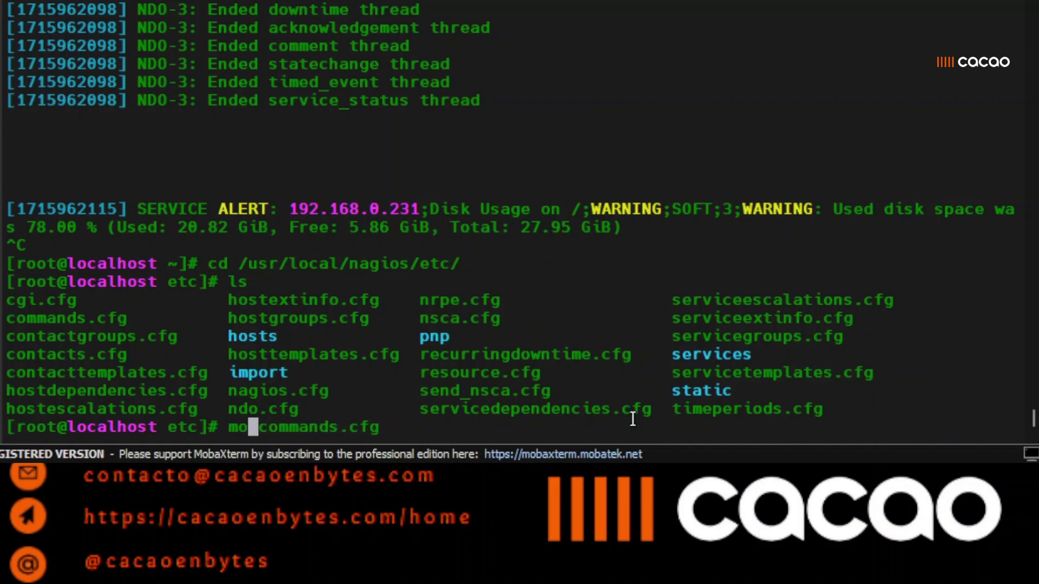
{"action": "key", "text": "BackSpace"}
{"action": "key", "text": "BackSpace"}
{"action": "type", "text": "grep "}
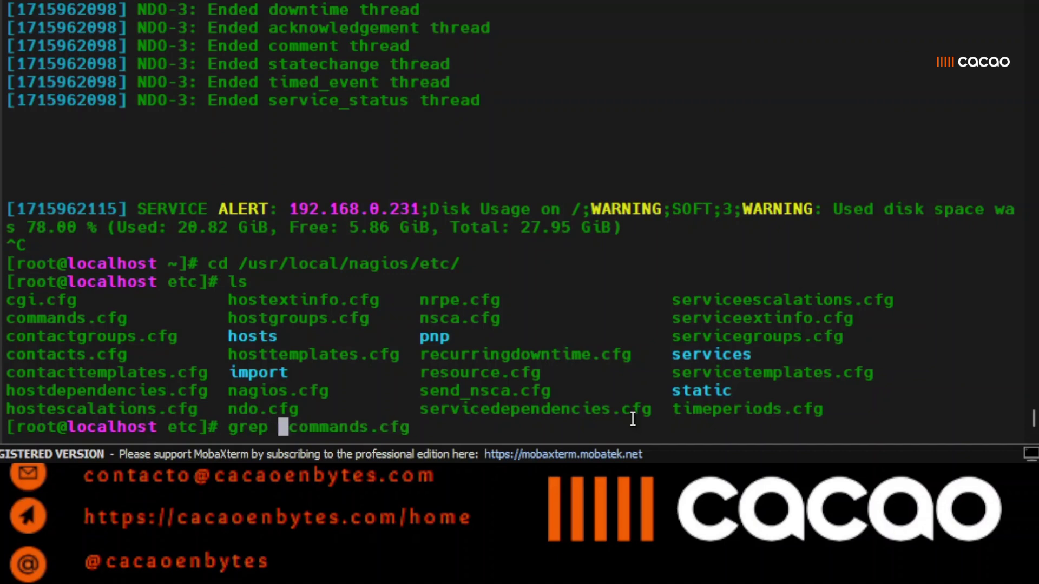
{"action": "type", "text": "ncp"}
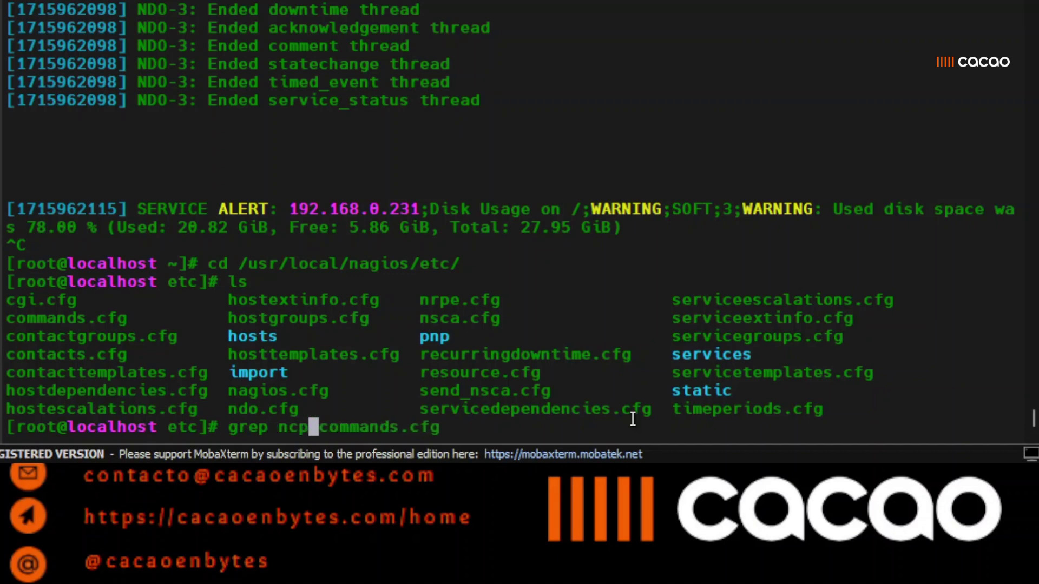
{"action": "type", "text": "a"}
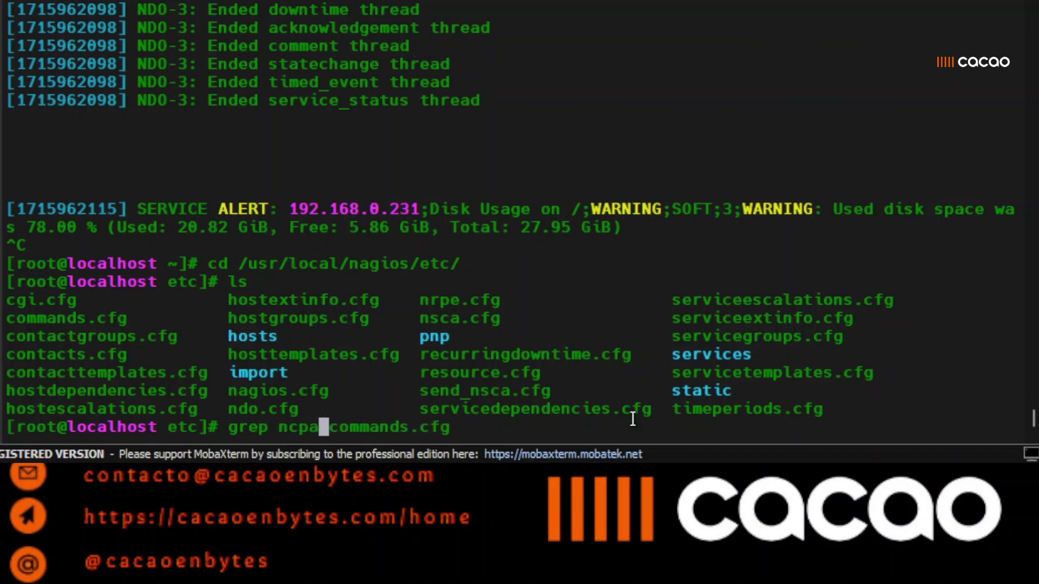
{"action": "key", "text": "Return"}
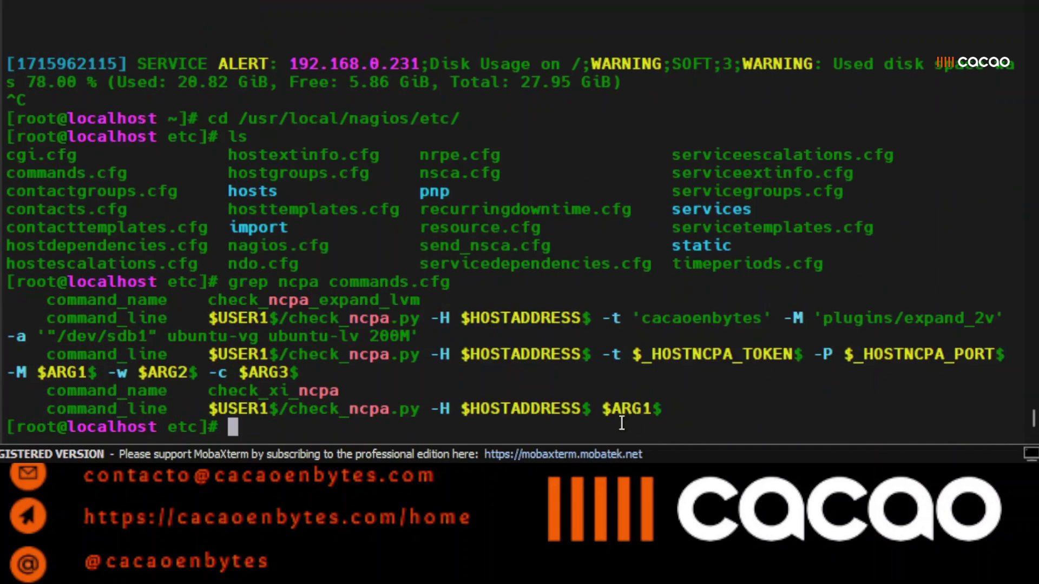
{"action": "triple_click", "coordinate": [348, 301]}
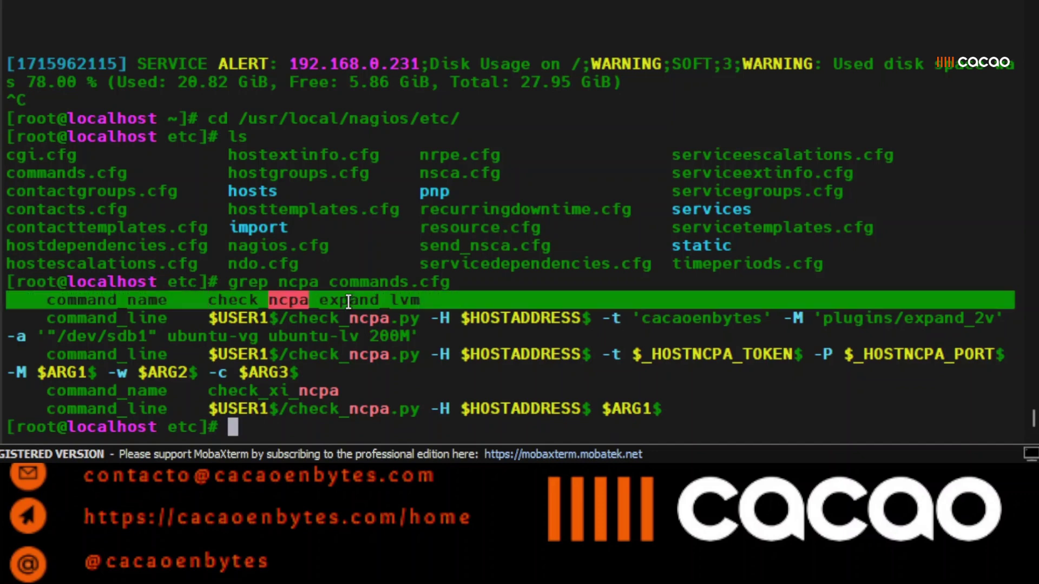
{"action": "left_click", "coordinate": [402, 323]}
{"action": "triple_click", "coordinate": [402, 323]}
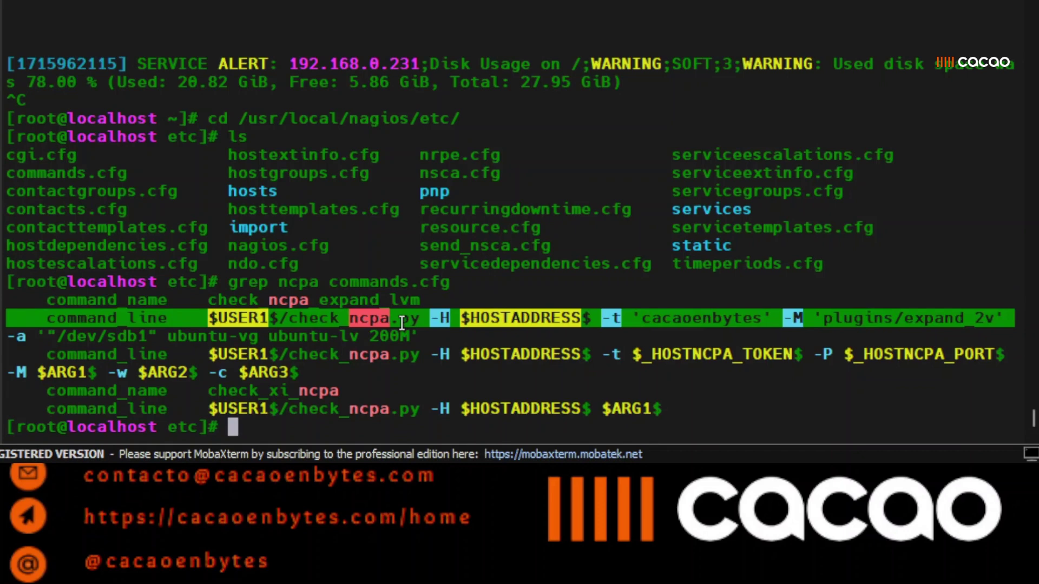
{"action": "double_click", "coordinate": [236, 338]}
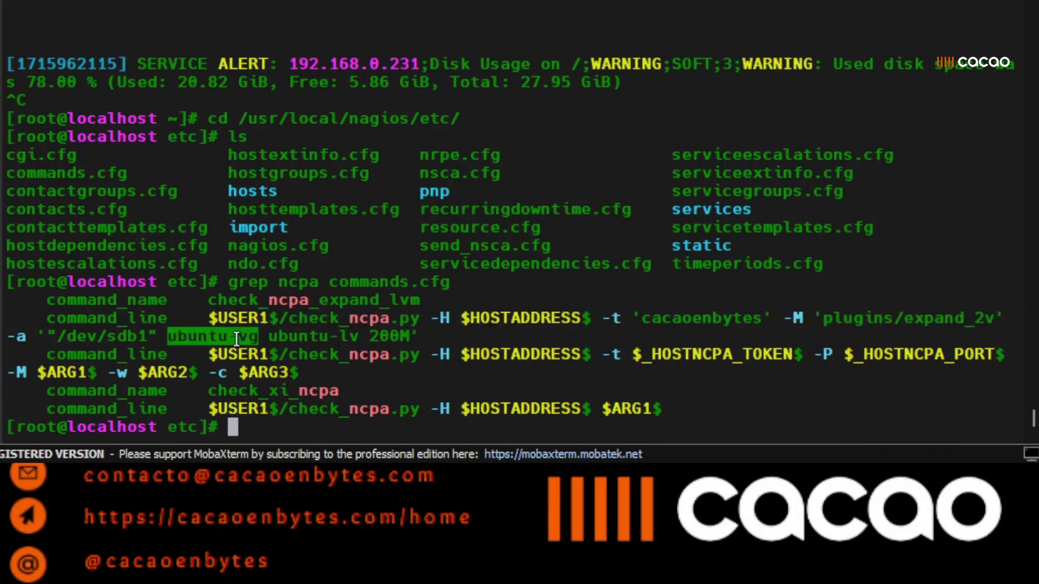
{"action": "triple_click", "coordinate": [236, 338]}
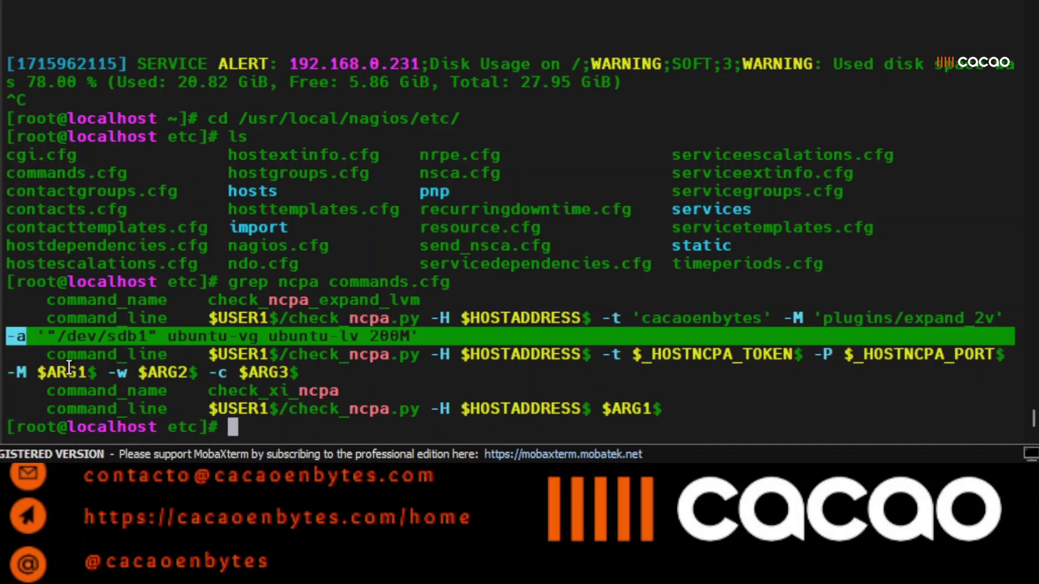
{"action": "triple_click", "coordinate": [109, 410]}
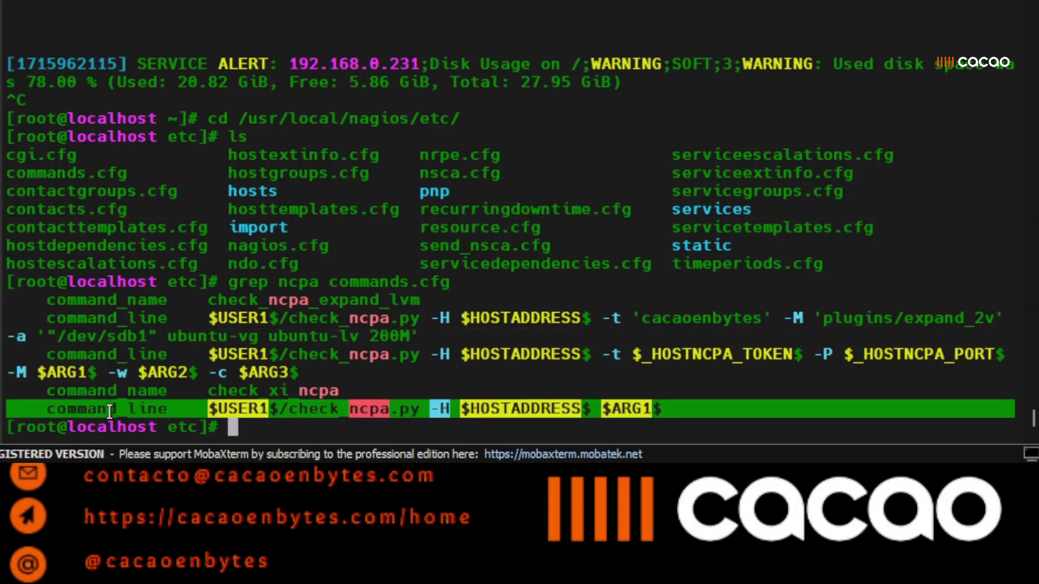
{"action": "left_click", "coordinate": [265, 431]}
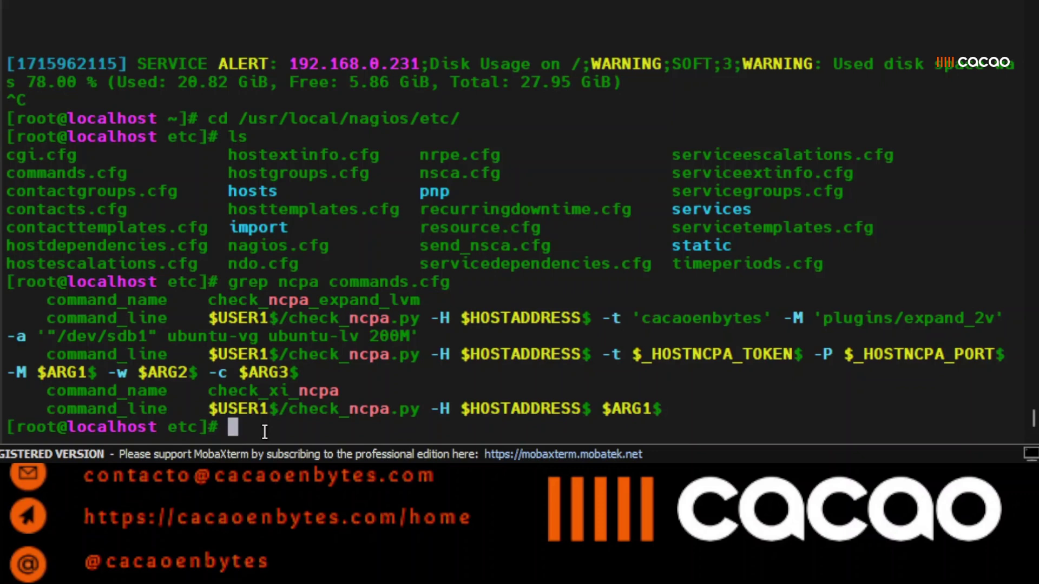